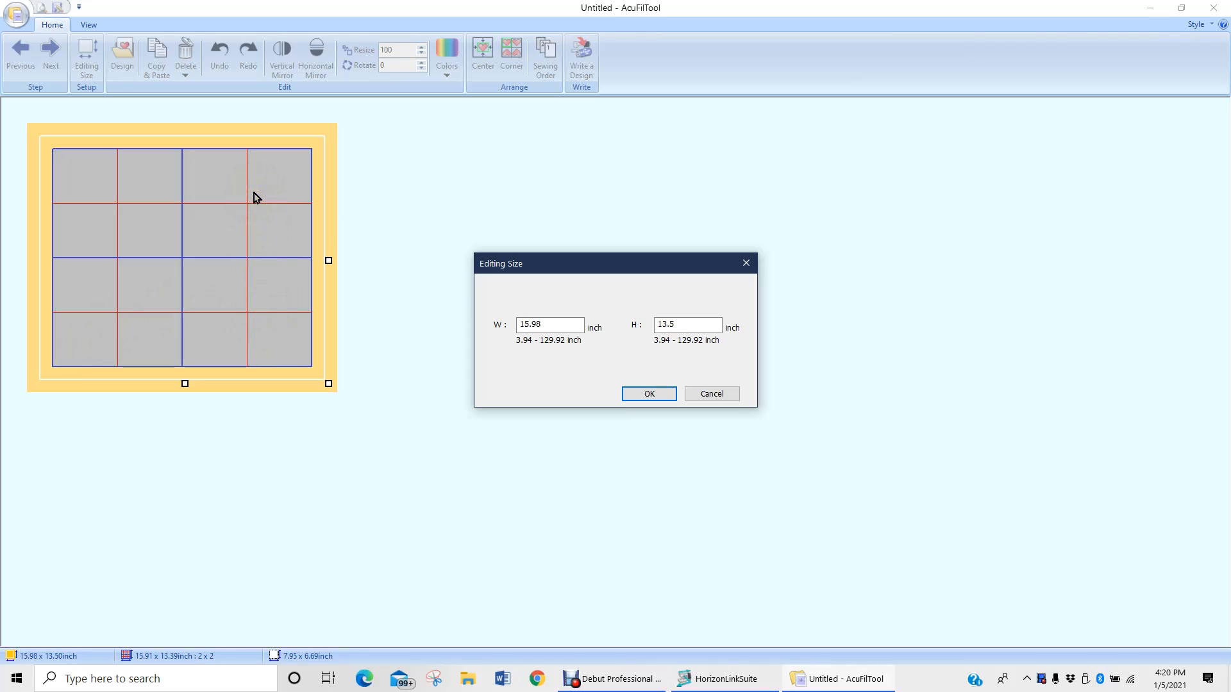
{"action": "left_click", "coordinate": [246, 207]}
{"action": "left_click", "coordinate": [248, 204]}
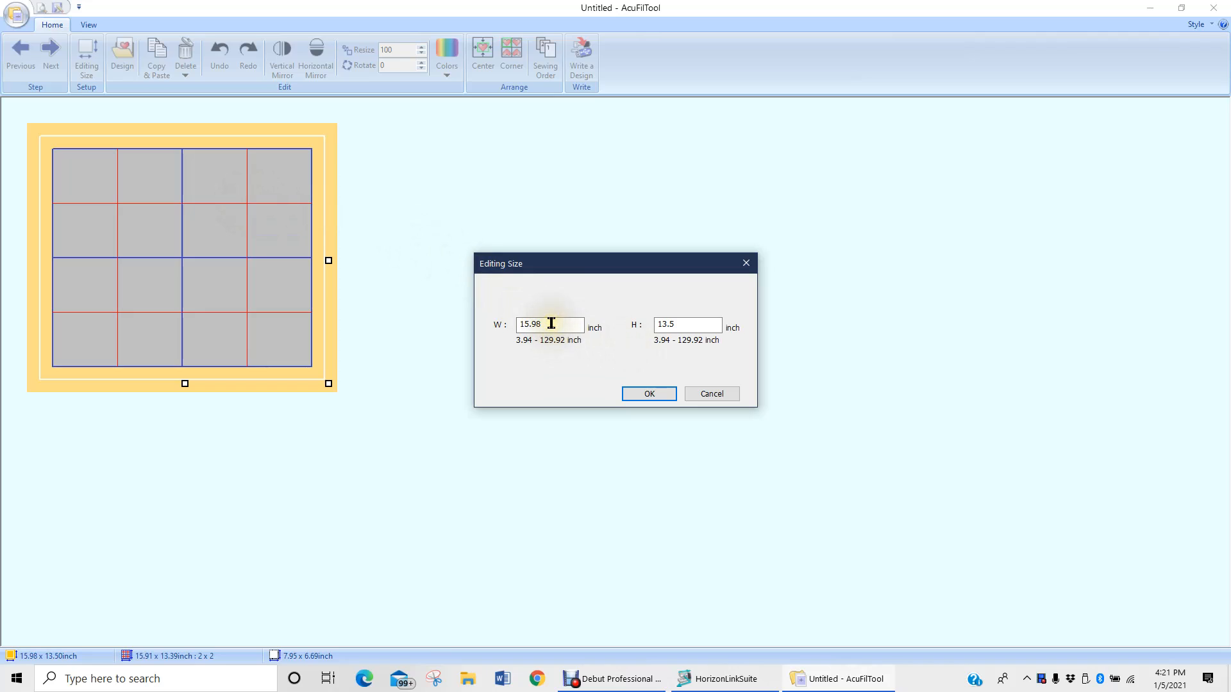
{"action": "left_click", "coordinate": [478, 266]}
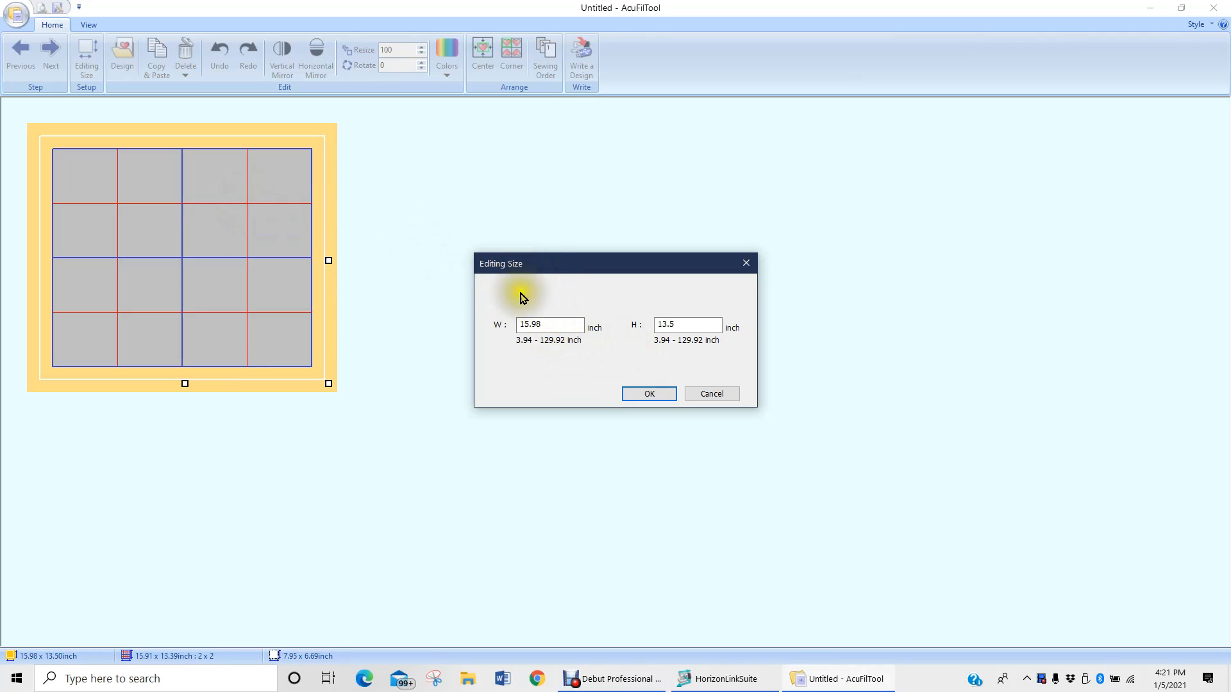
{"action": "left_click", "coordinate": [549, 328]}
{"action": "left_click_drag", "start_coordinate": [549, 326], "coordinate": [521, 328]}
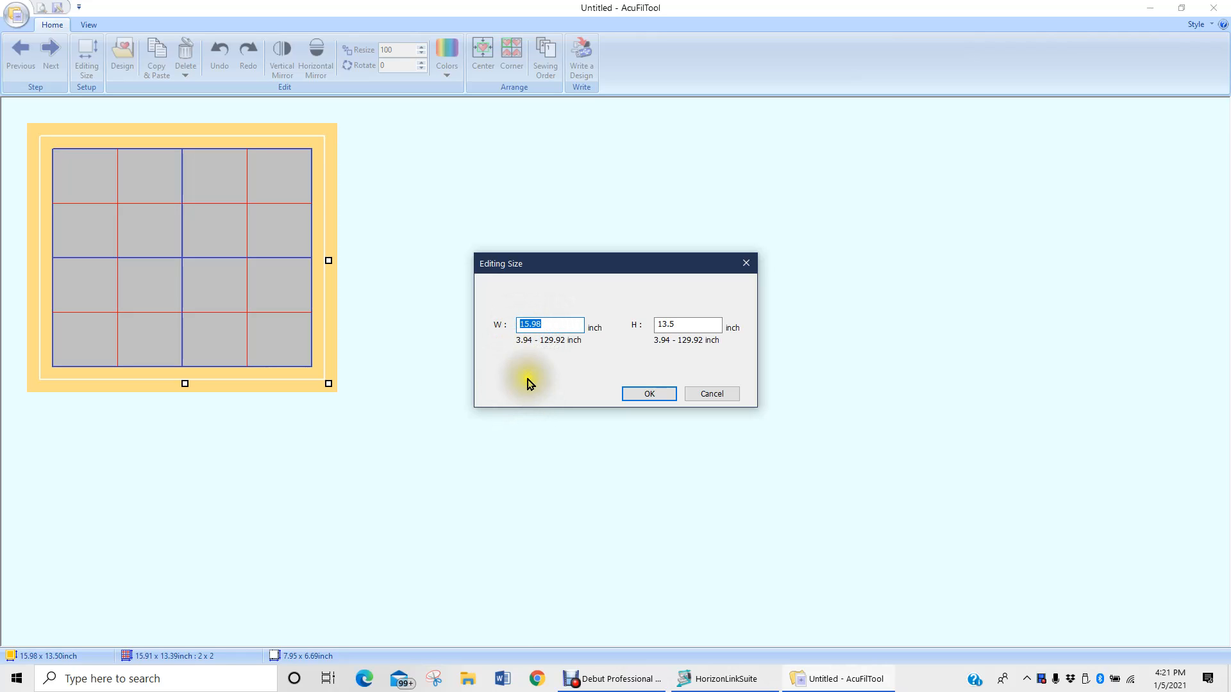
{"action": "left_click", "coordinate": [710, 396]}
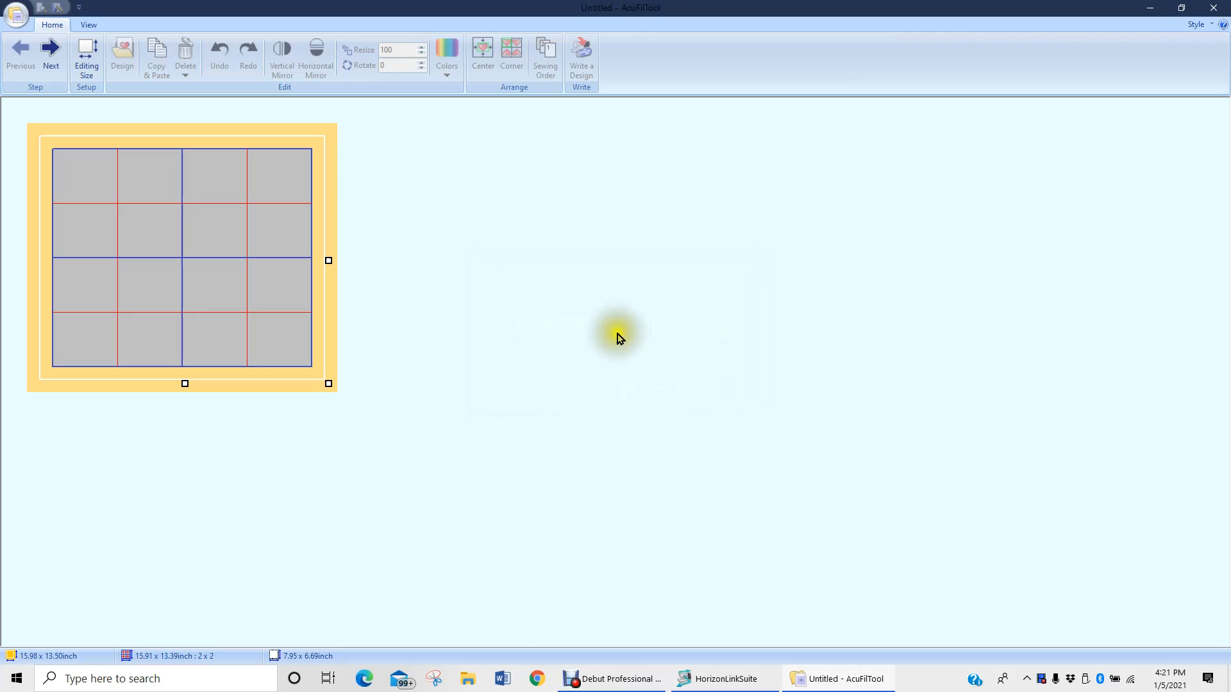
Step: Change the measurement unit to mm
{"action": "left_click", "coordinate": [16, 18]}
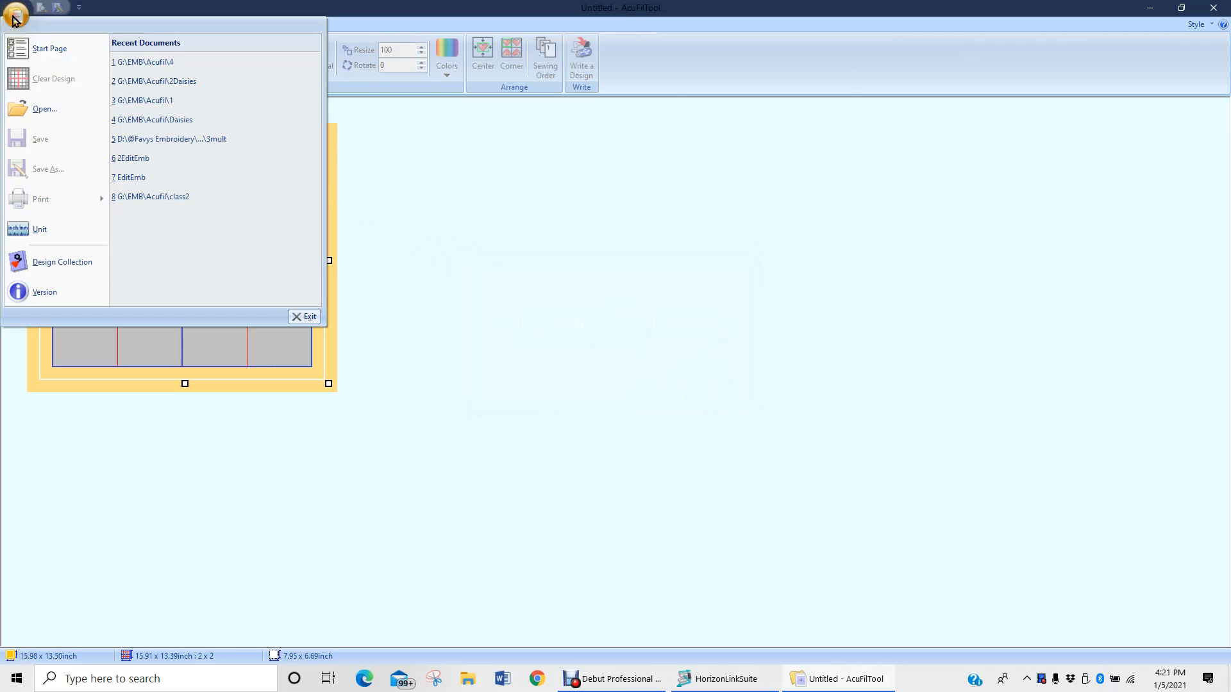
{"action": "left_click", "coordinate": [41, 232]}
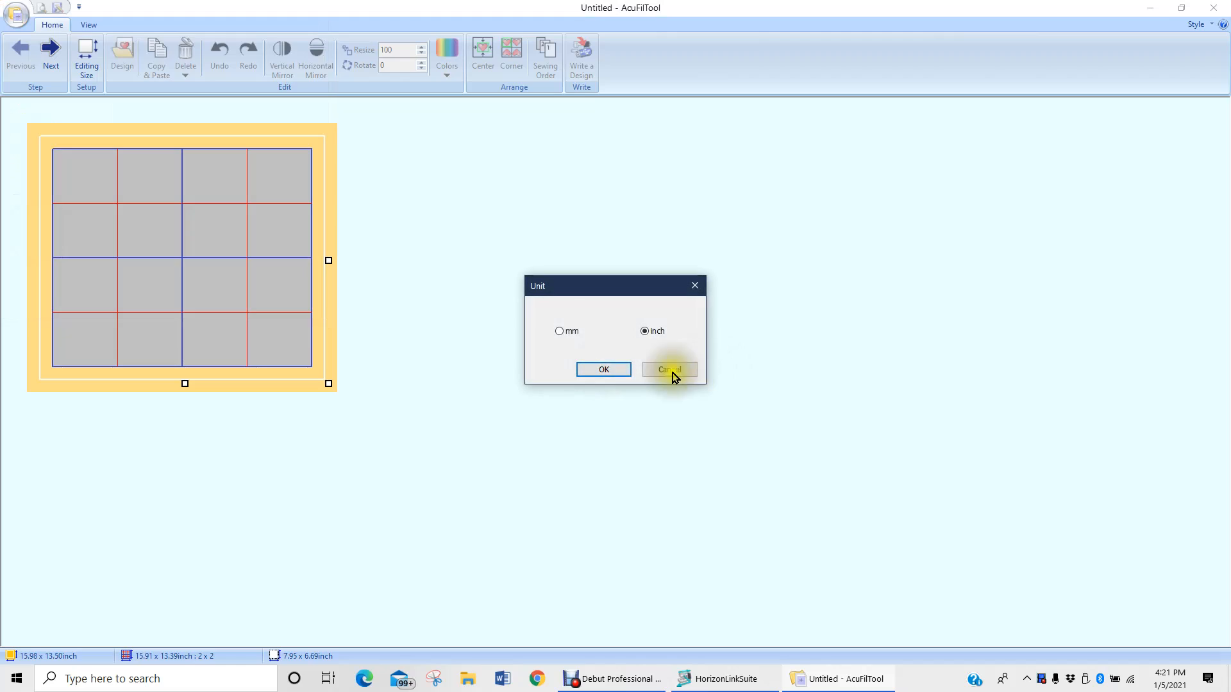
{"action": "left_click", "coordinate": [559, 331]}
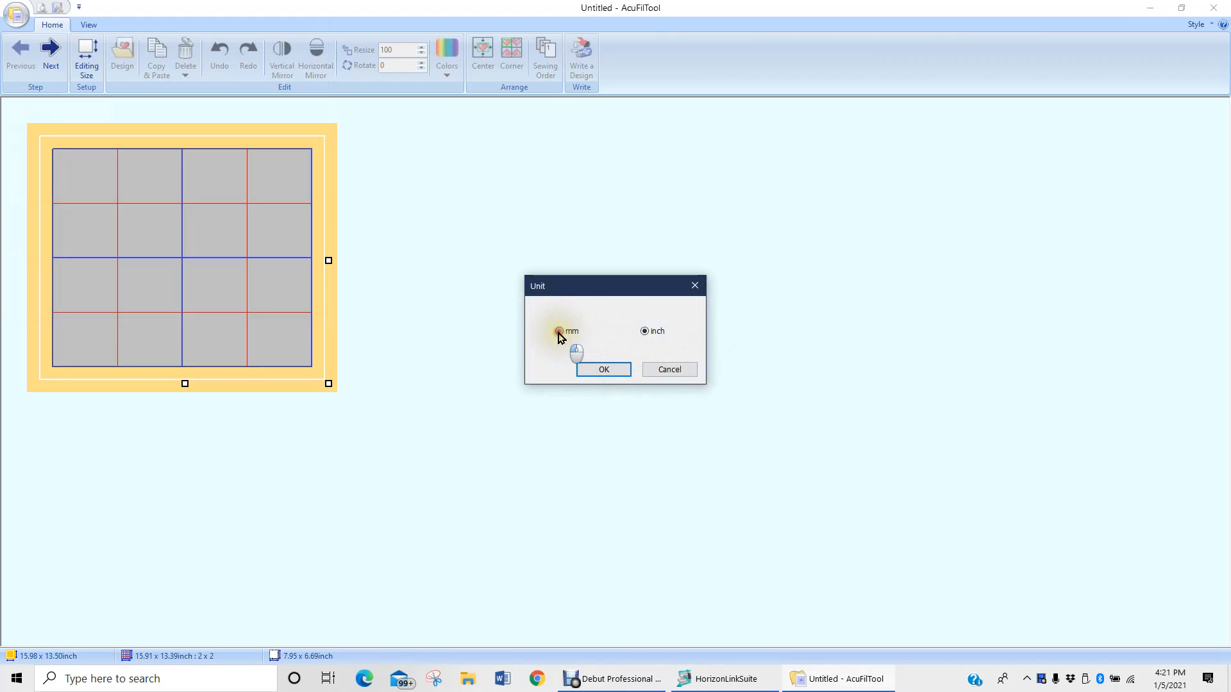
{"action": "left_click", "coordinate": [604, 371]}
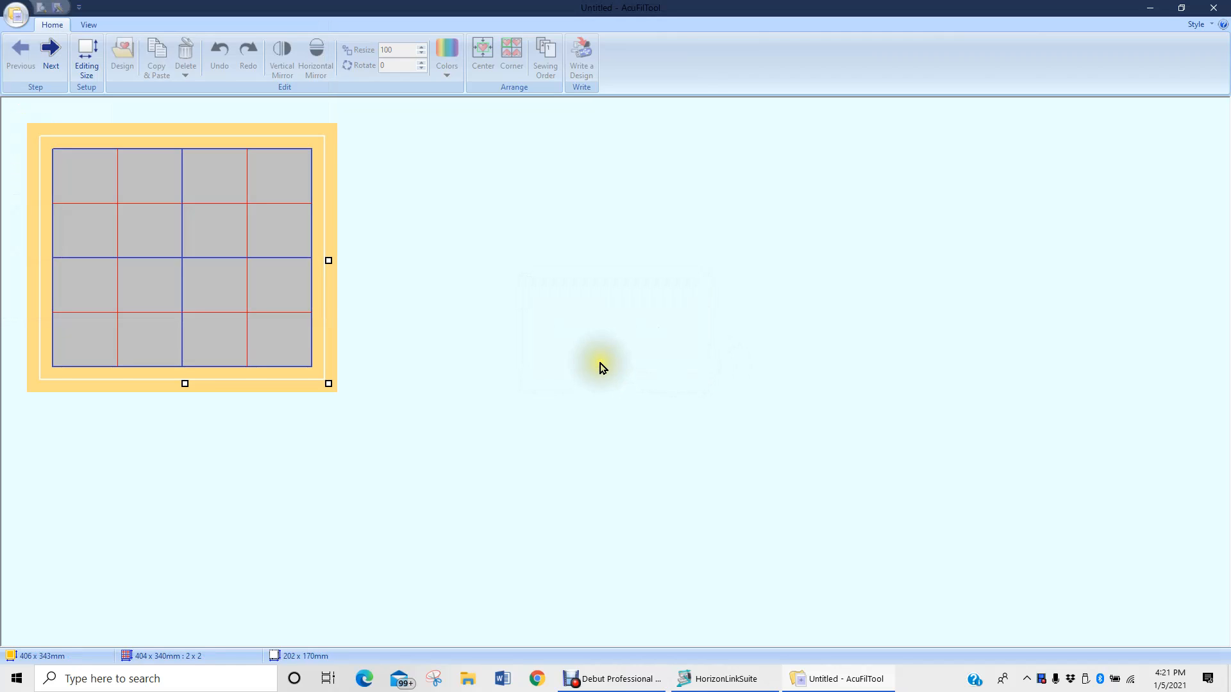
Step: Set the editing size to 220 mm wide and 220 mm high
{"action": "left_click", "coordinate": [83, 55]}
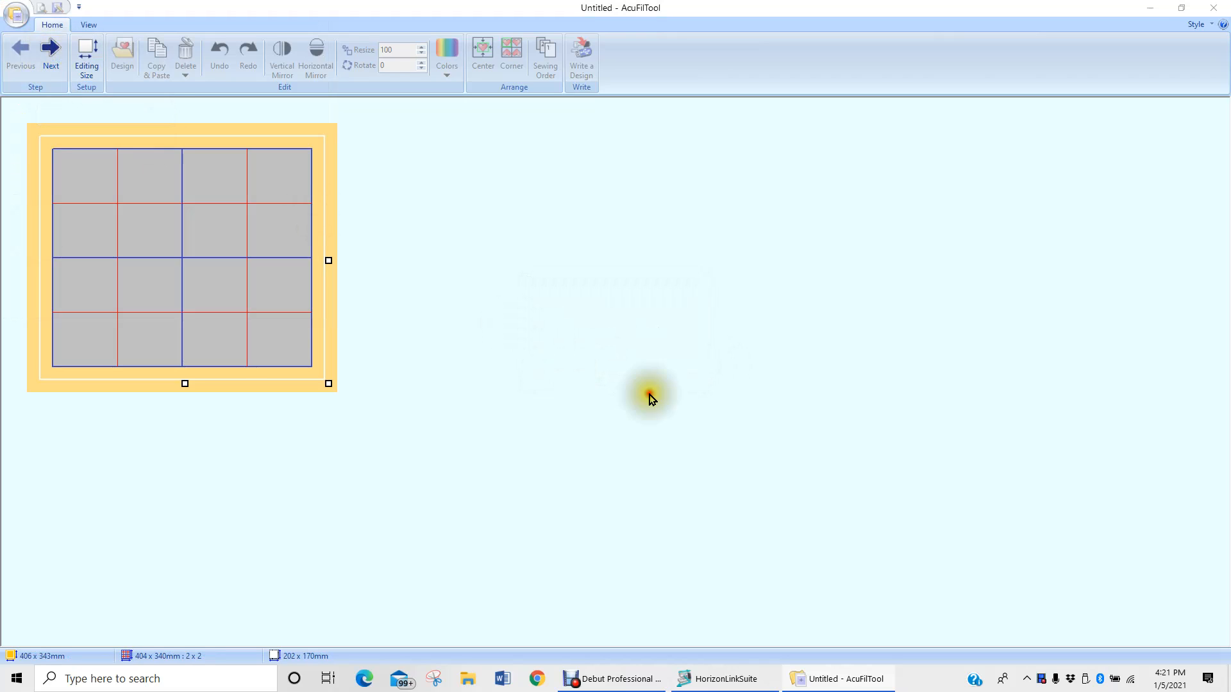
{"action": "left_click_drag", "start_coordinate": [544, 325], "coordinate": [511, 324]}
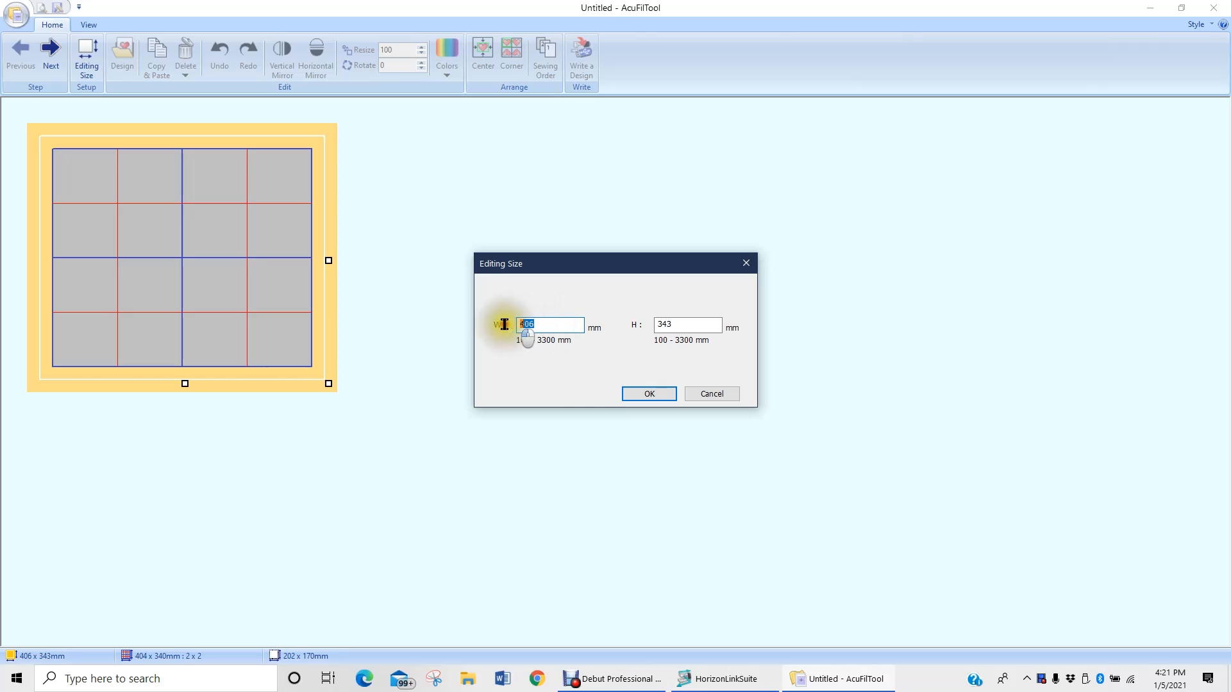
{"action": "type", "text": "220"}
{"action": "left_click_drag", "start_coordinate": [686, 323], "coordinate": [637, 324]}
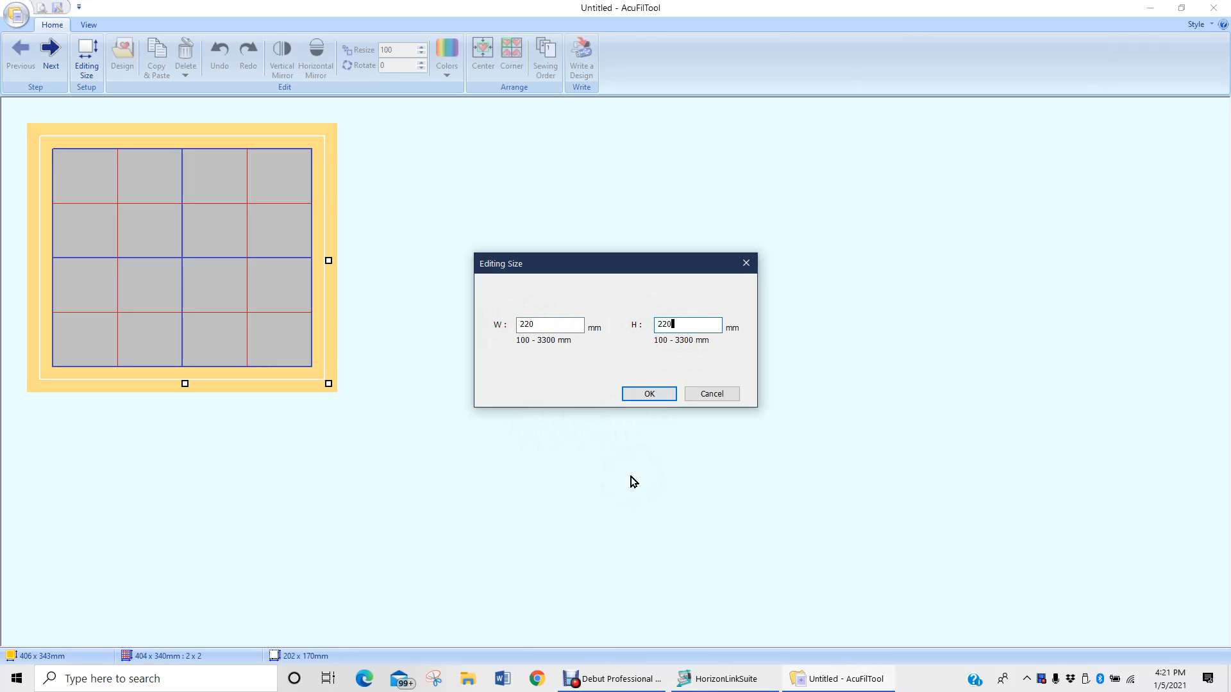
{"action": "left_click", "coordinate": [647, 400]}
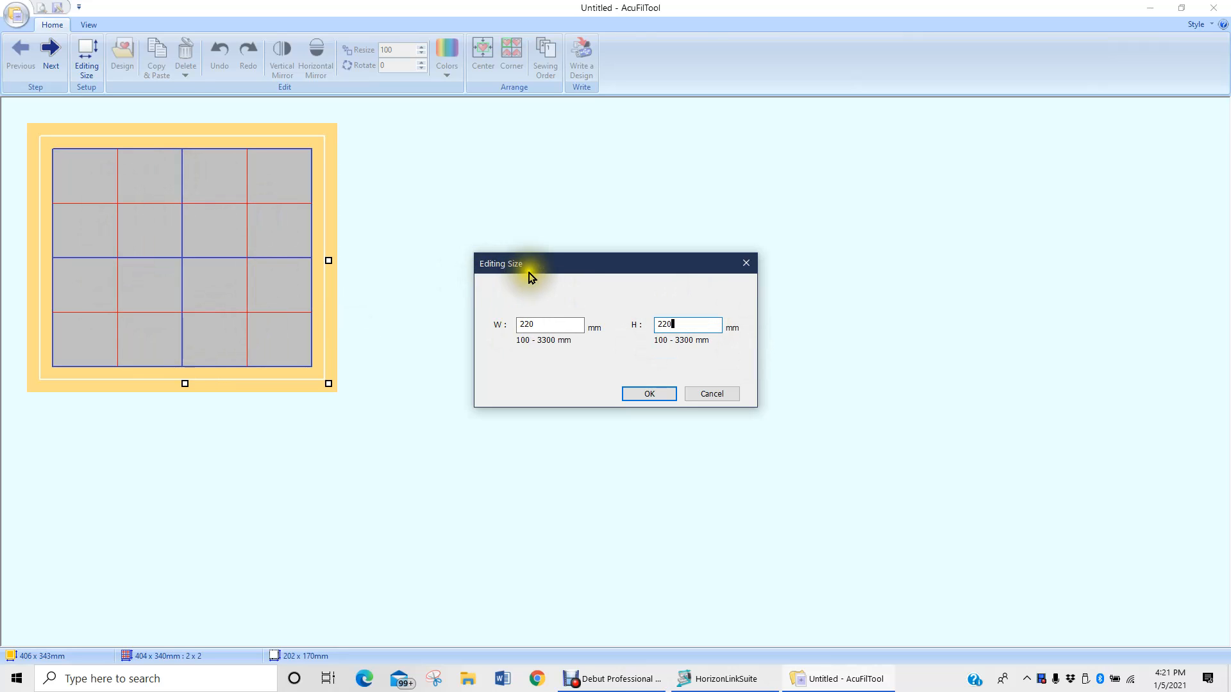
{"action": "left_click", "coordinate": [641, 396]}
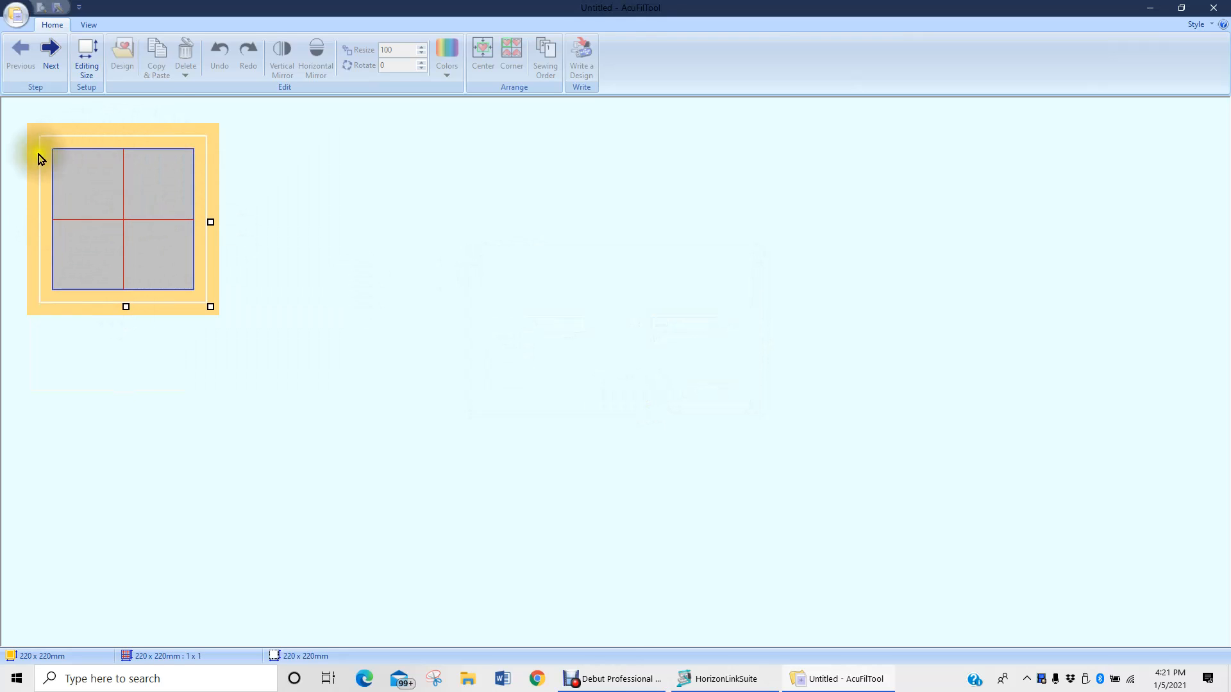
Step: Proceed from the area setup to the design layout stage
{"action": "left_click", "coordinate": [88, 26]}
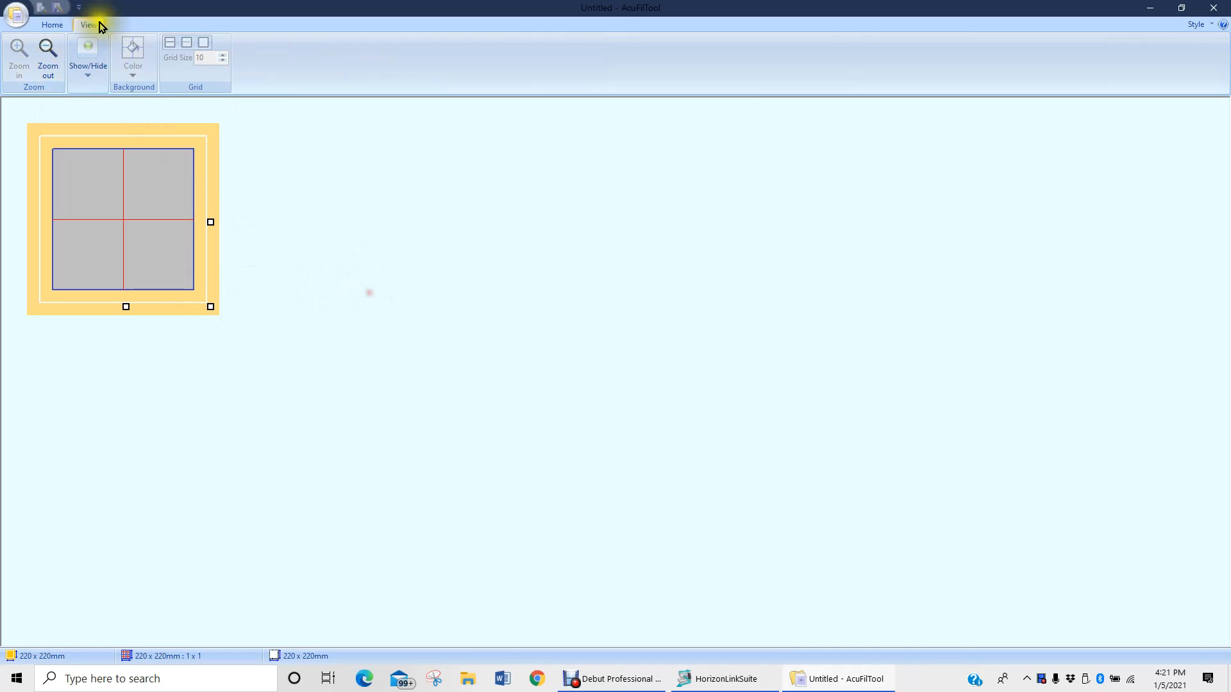
{"action": "left_click", "coordinate": [52, 26]}
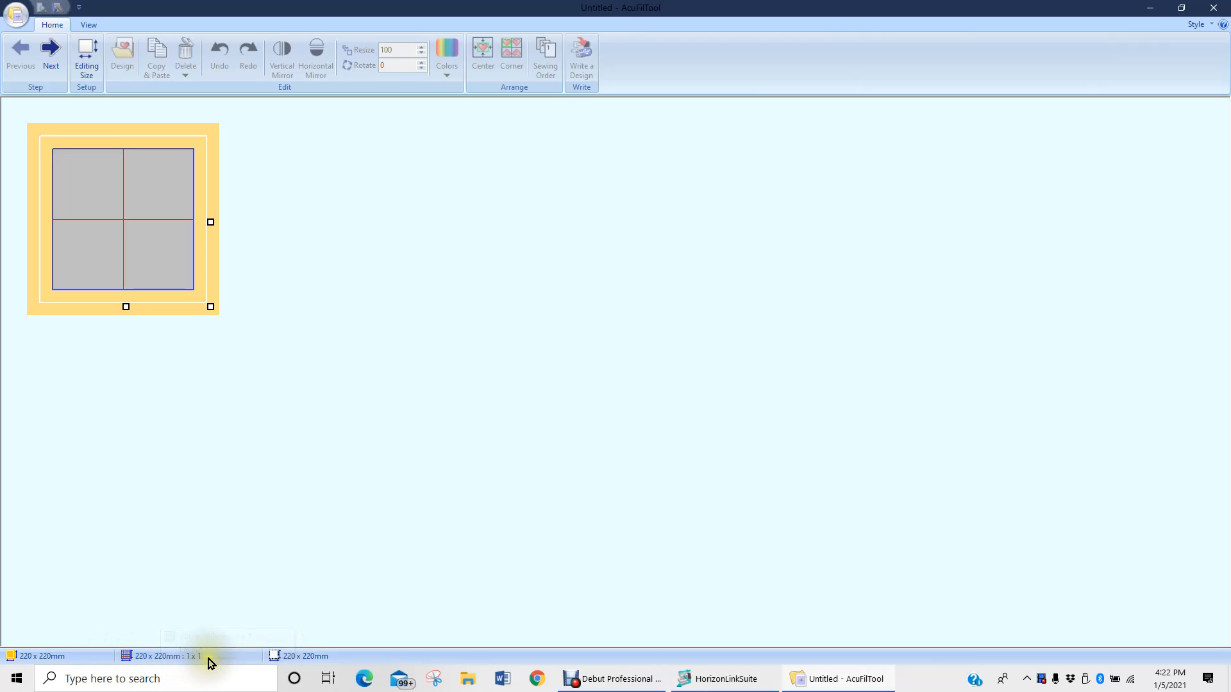
{"action": "left_click", "coordinate": [48, 50]}
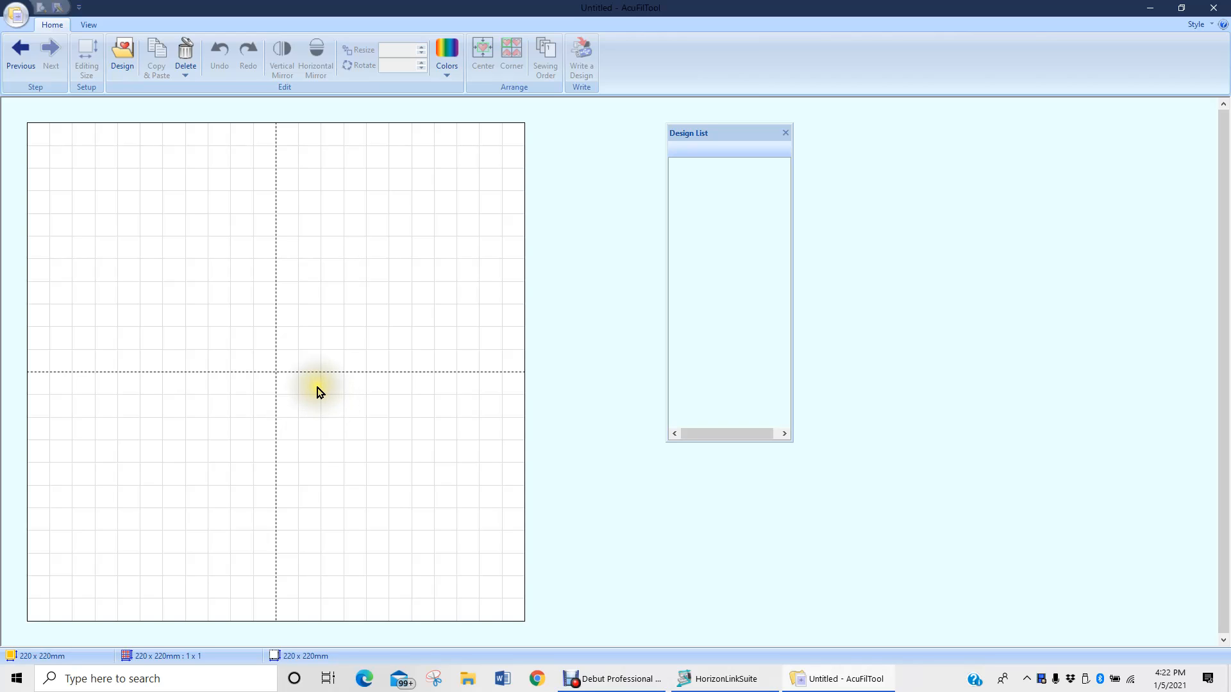
Step: Open the design browser and view the AcuFil designs folder in AcuFilTool's Design Collection on drive D
{"action": "left_click", "coordinate": [122, 51]}
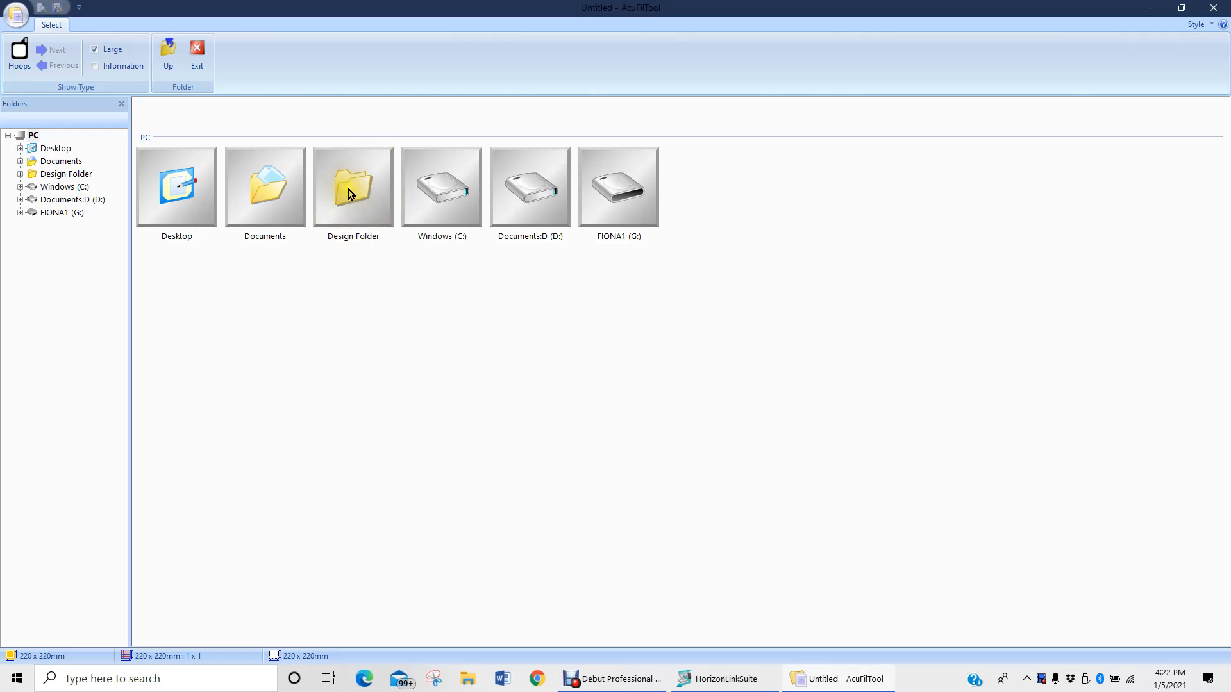
{"action": "double_click", "coordinate": [513, 199]}
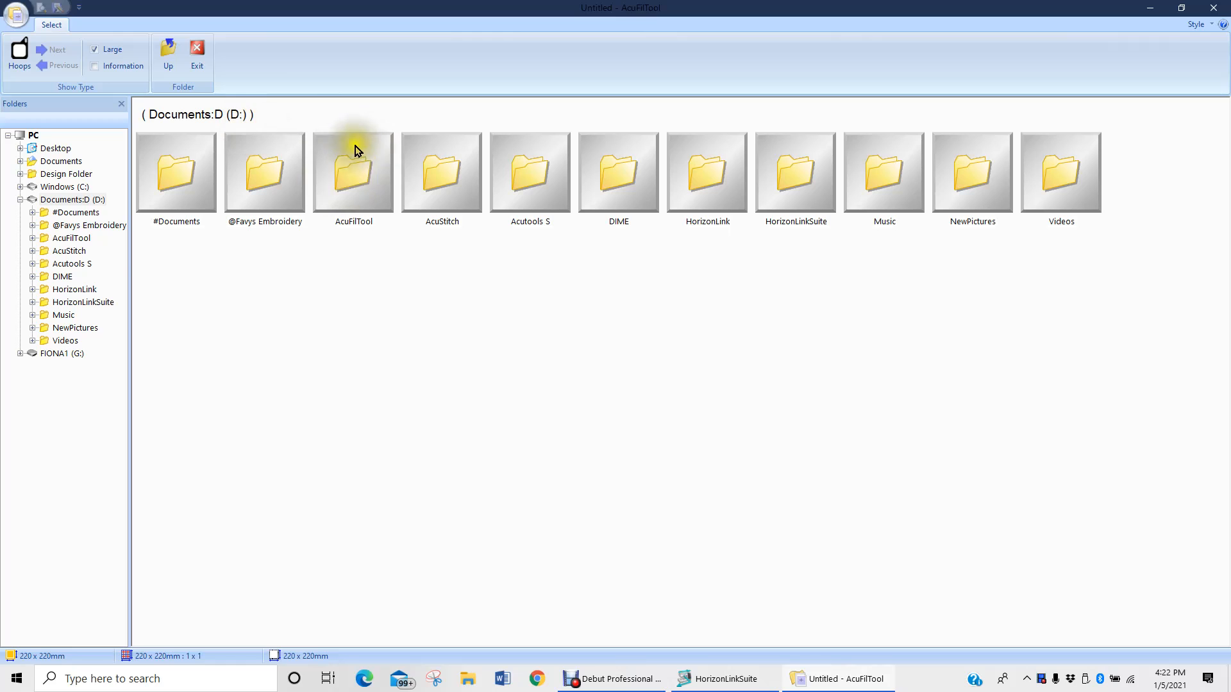
{"action": "double_click", "coordinate": [352, 172]}
{"action": "left_click", "coordinate": [176, 173]}
{"action": "double_click", "coordinate": [175, 174]}
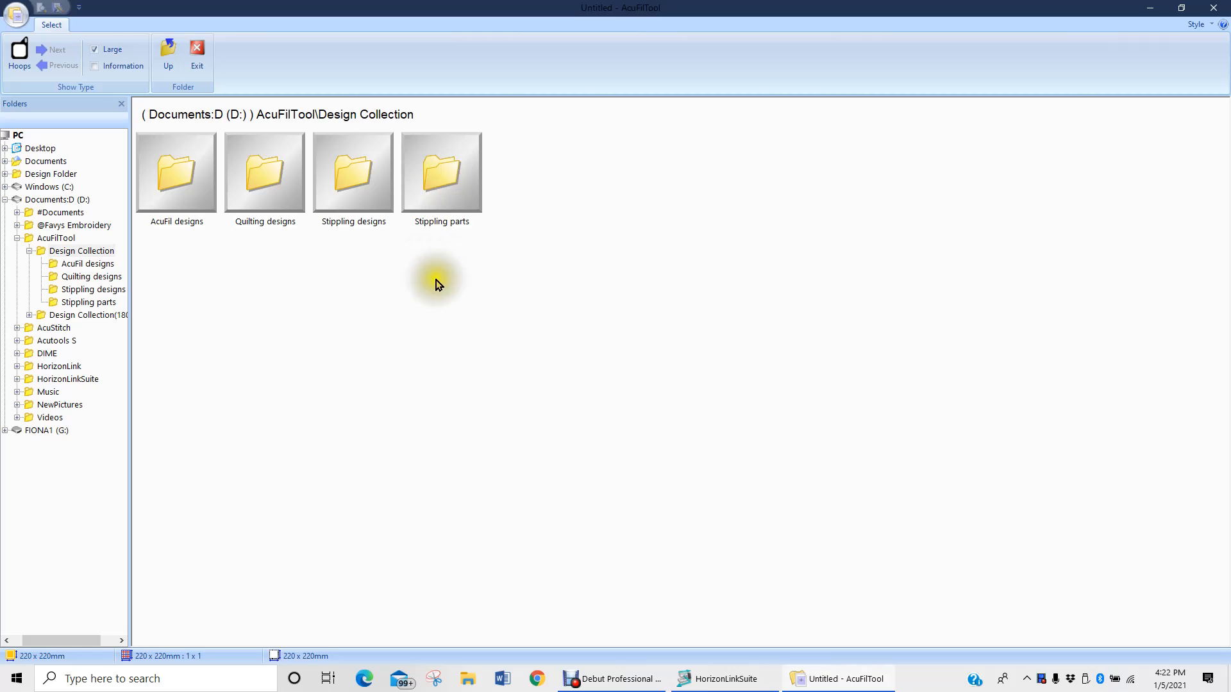
{"action": "double_click", "coordinate": [190, 172]}
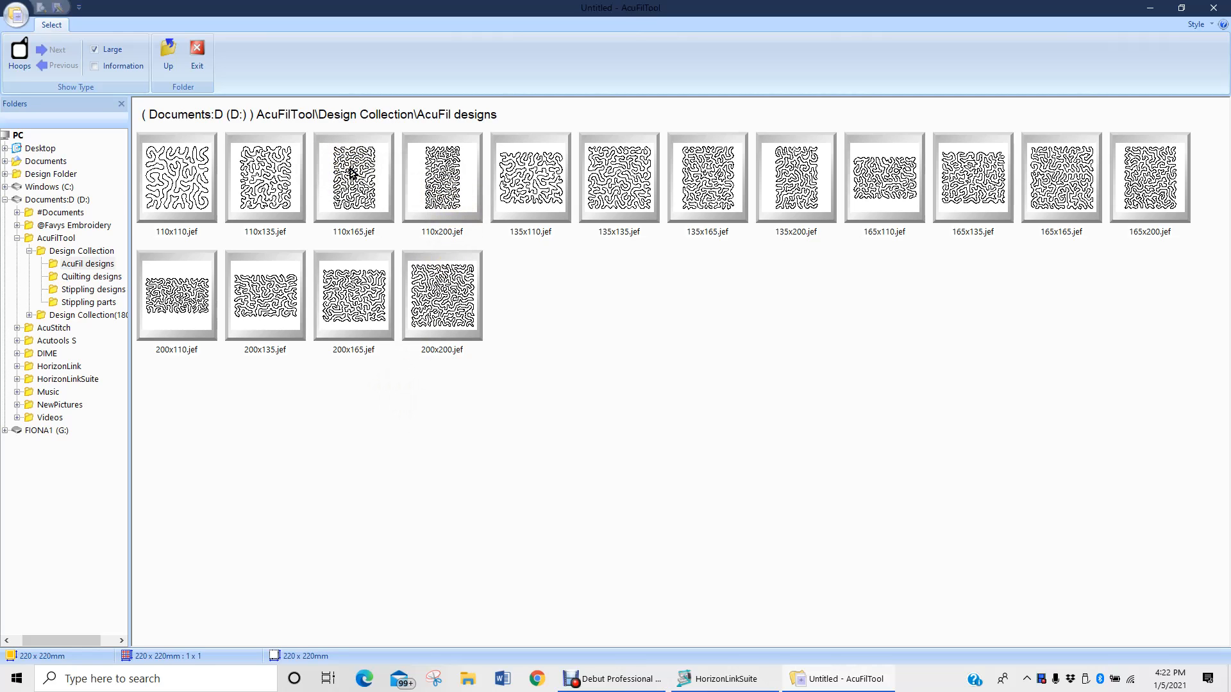
Step: Look through the Quilting designs, Stippling designs and Stippling parts folders of the Design Collection
{"action": "left_click", "coordinate": [169, 52]}
{"action": "double_click", "coordinate": [260, 182]}
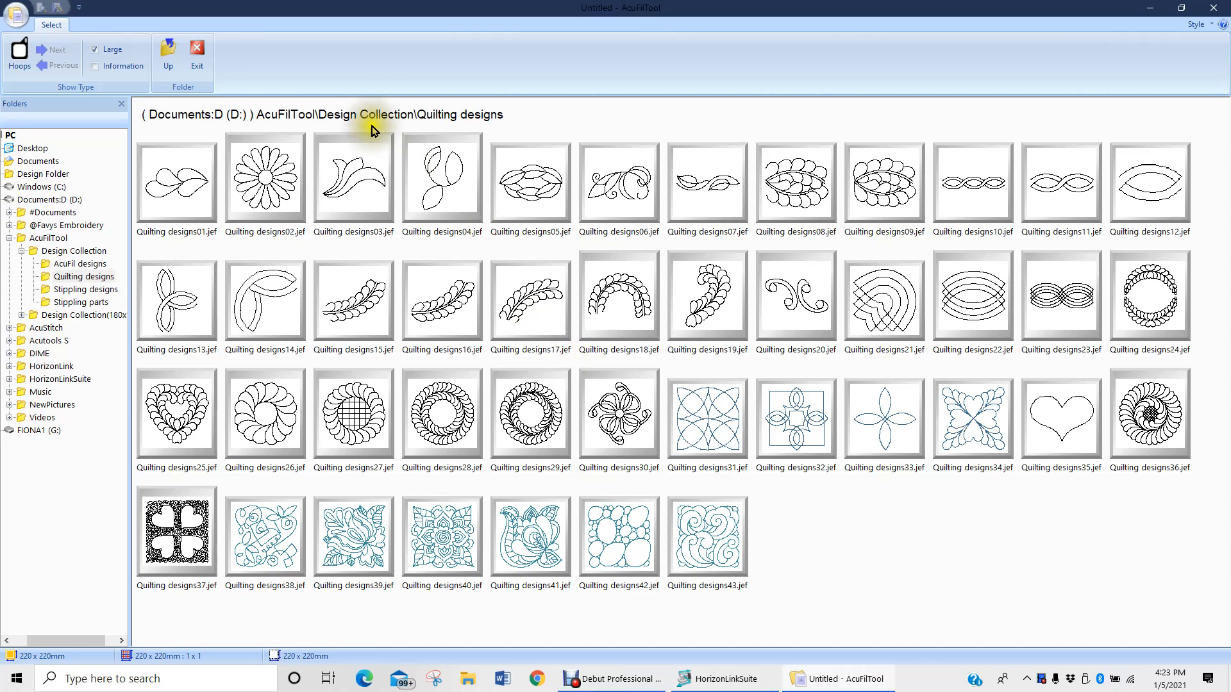
{"action": "left_click", "coordinate": [168, 54]}
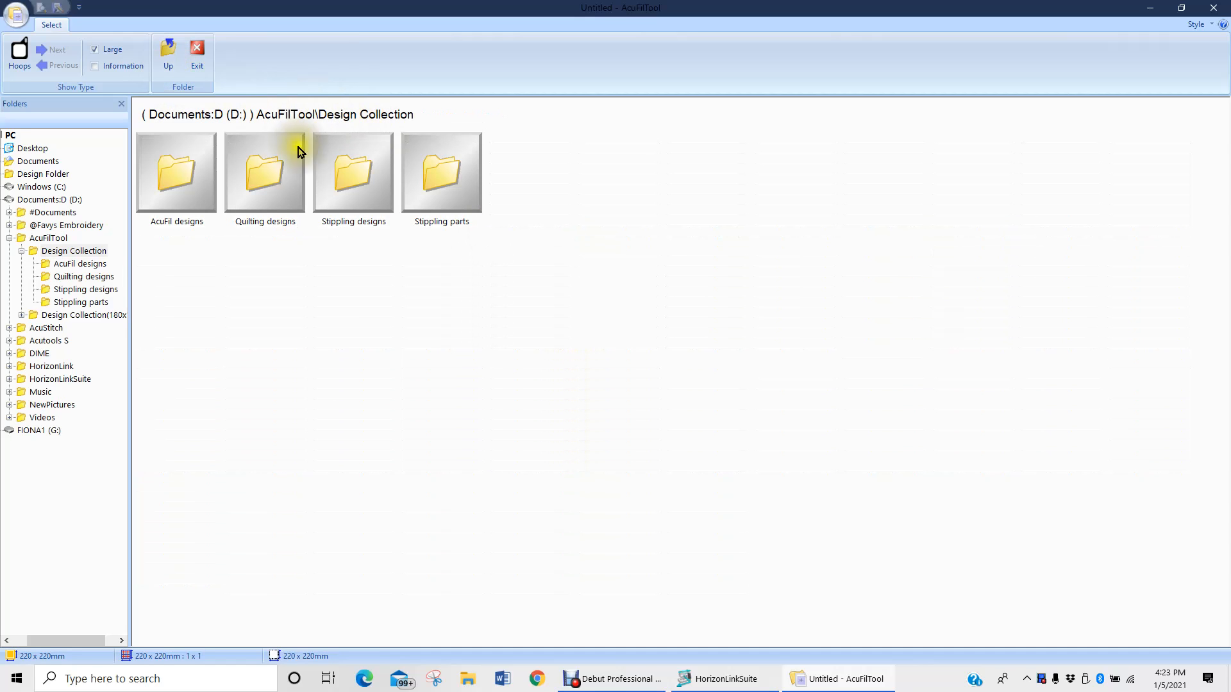
{"action": "double_click", "coordinate": [346, 176]}
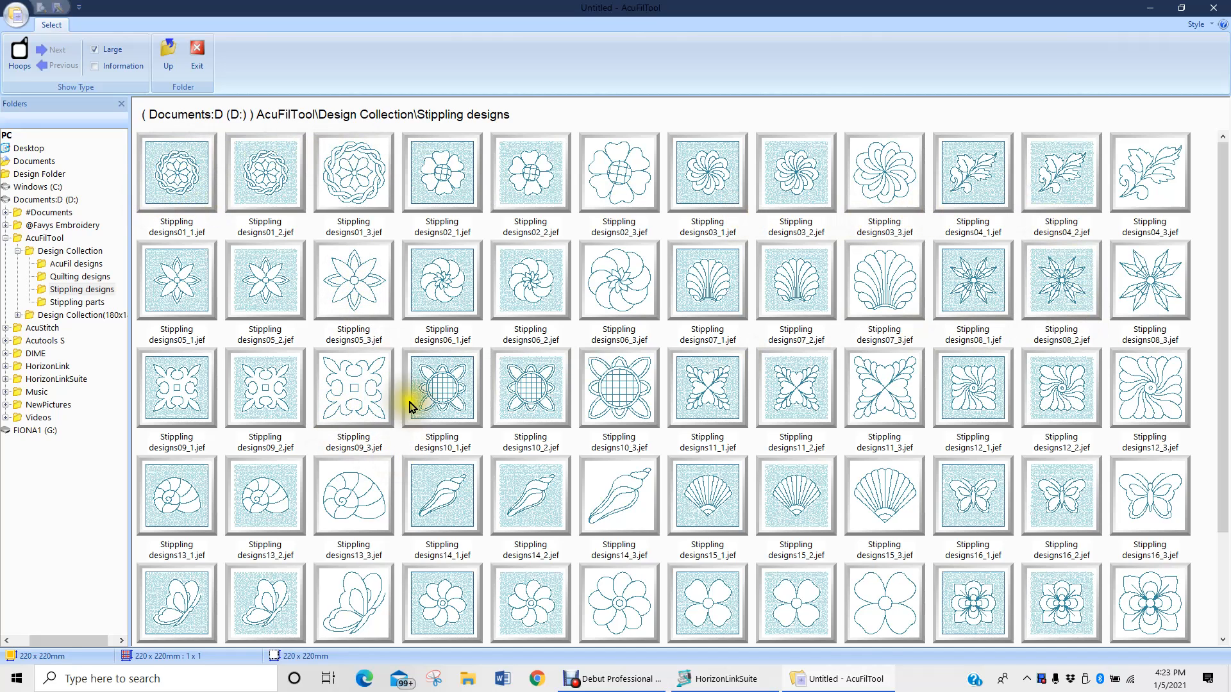
{"action": "scroll", "coordinate": [399, 459], "scroll_direction": "down", "scroll_amount": 1}
{"action": "scroll", "coordinate": [398, 459], "scroll_direction": "up", "scroll_amount": 1}
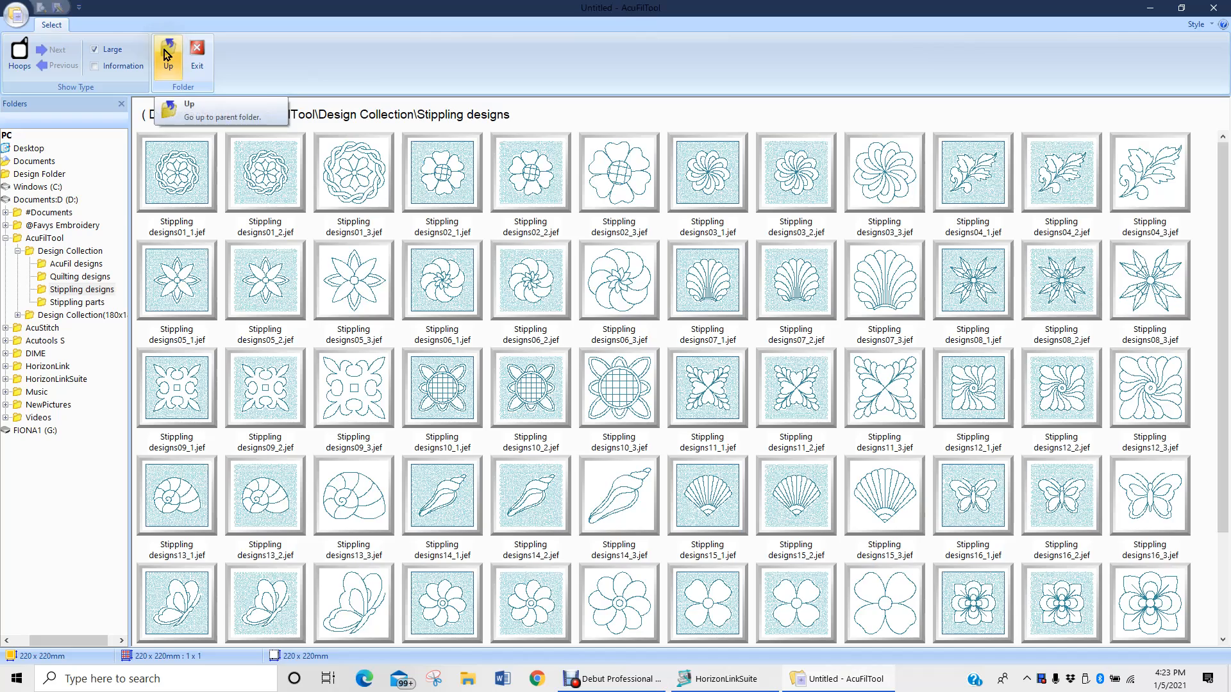
{"action": "left_click", "coordinate": [166, 55]}
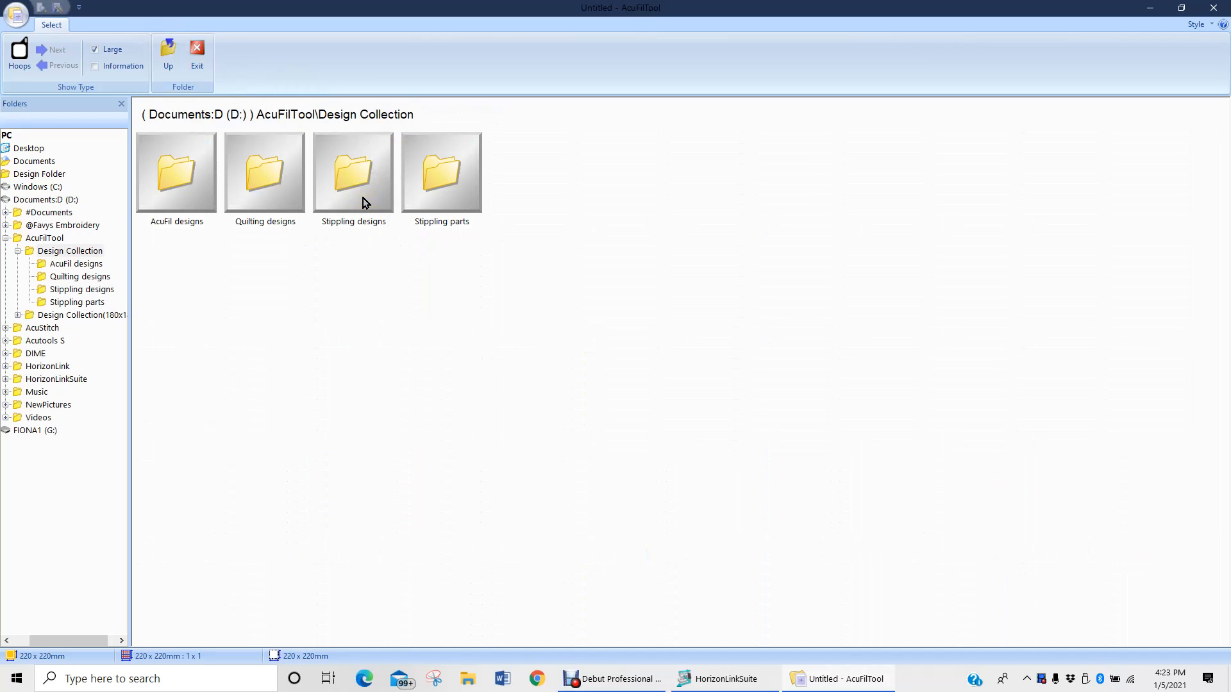
{"action": "double_click", "coordinate": [429, 173]}
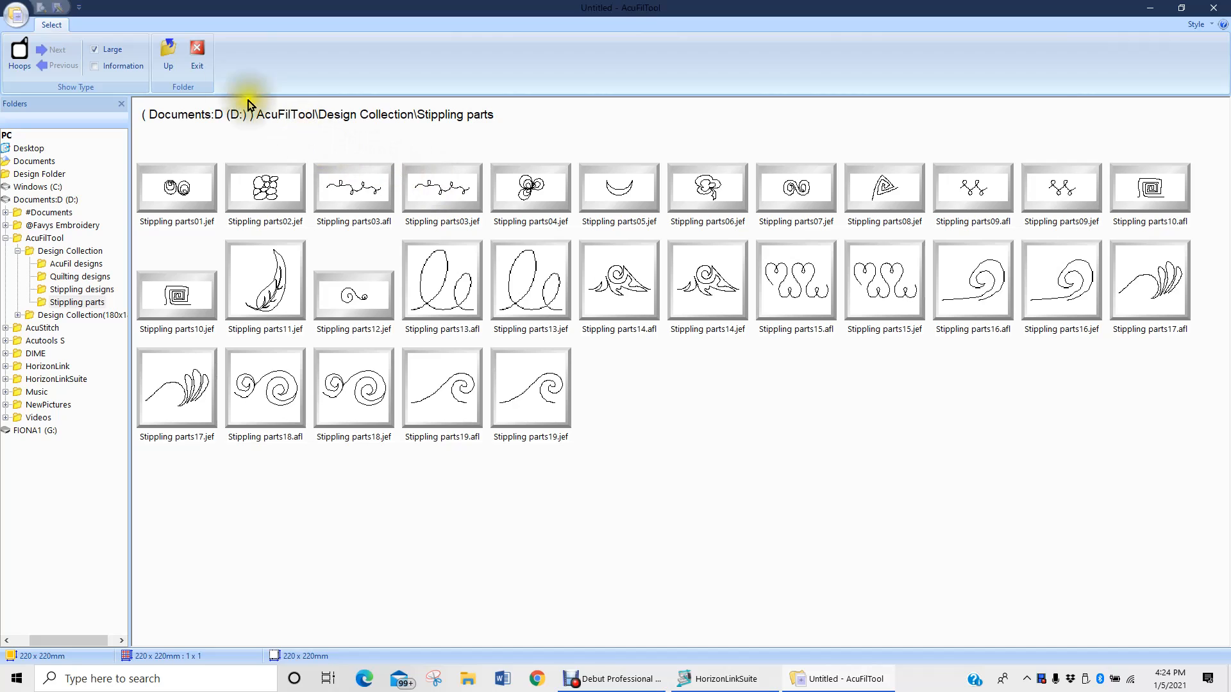
{"action": "left_click", "coordinate": [166, 60]}
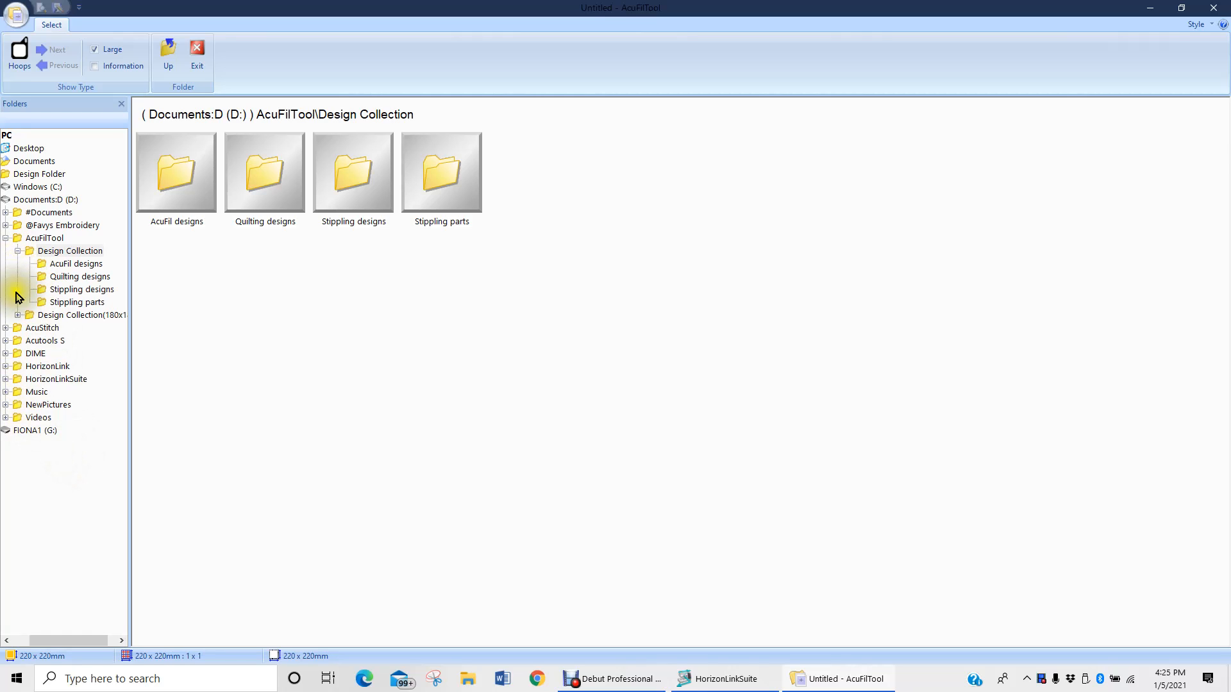
Step: Expand the Design Collection and Embroidery Designs folders inside HorizonLinkSuite in the folder tree
{"action": "left_click", "coordinate": [7, 380]}
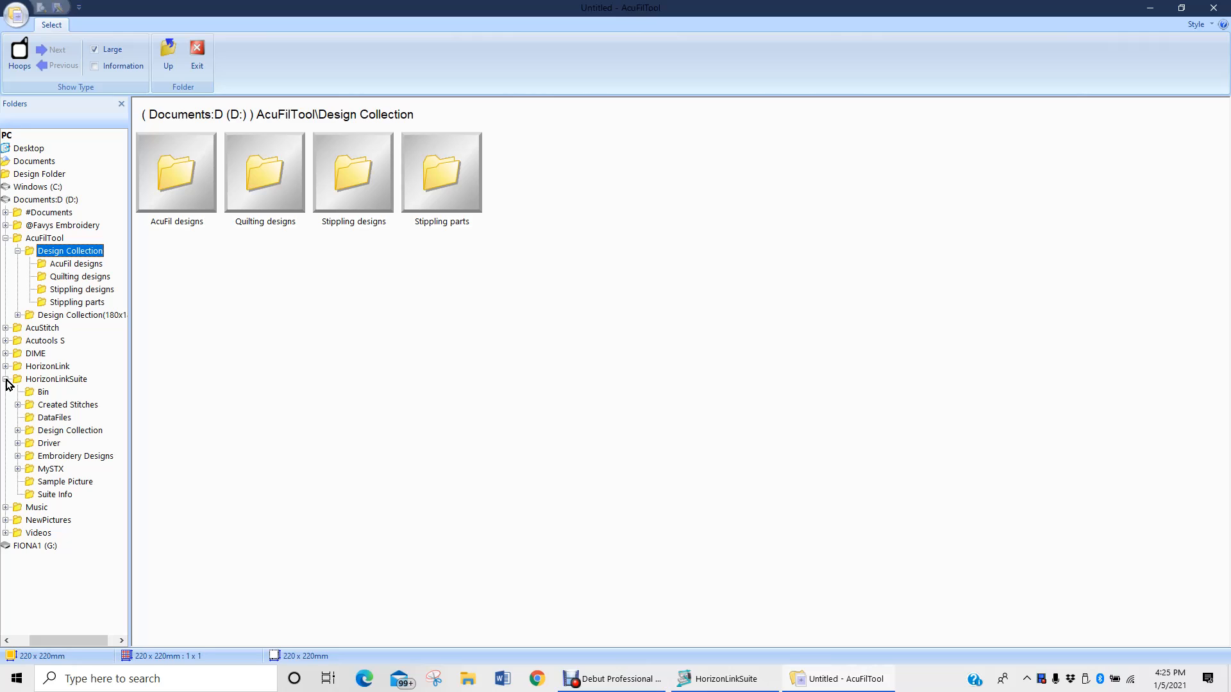
{"action": "left_click", "coordinate": [18, 430]}
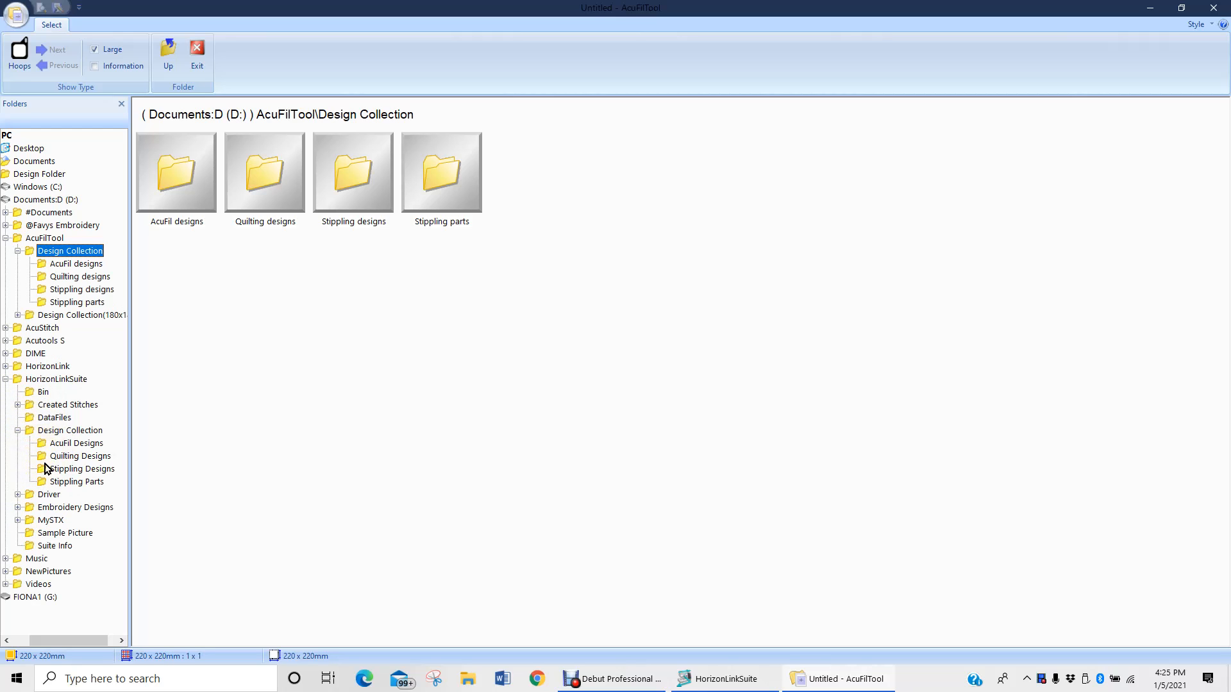
{"action": "left_click", "coordinate": [17, 507]}
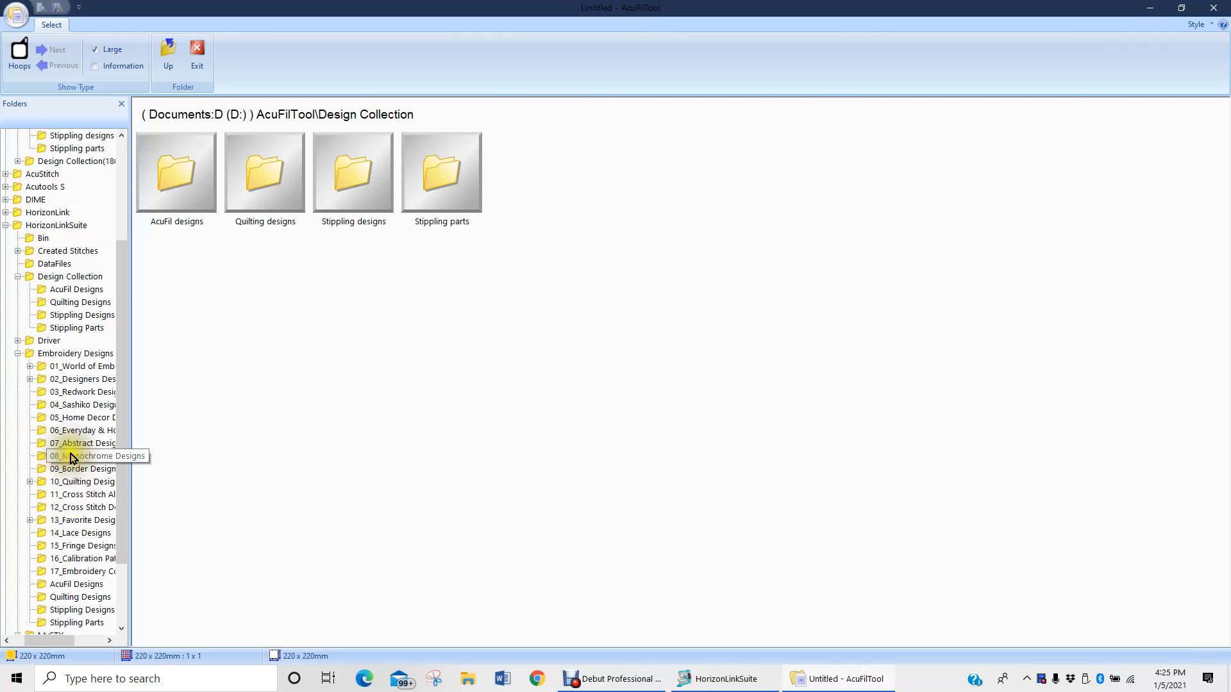
Step: View the designs in the 02_Leah Day folder of 02_Designers Designs and collapse the parent folder again
{"action": "left_click", "coordinate": [75, 385]}
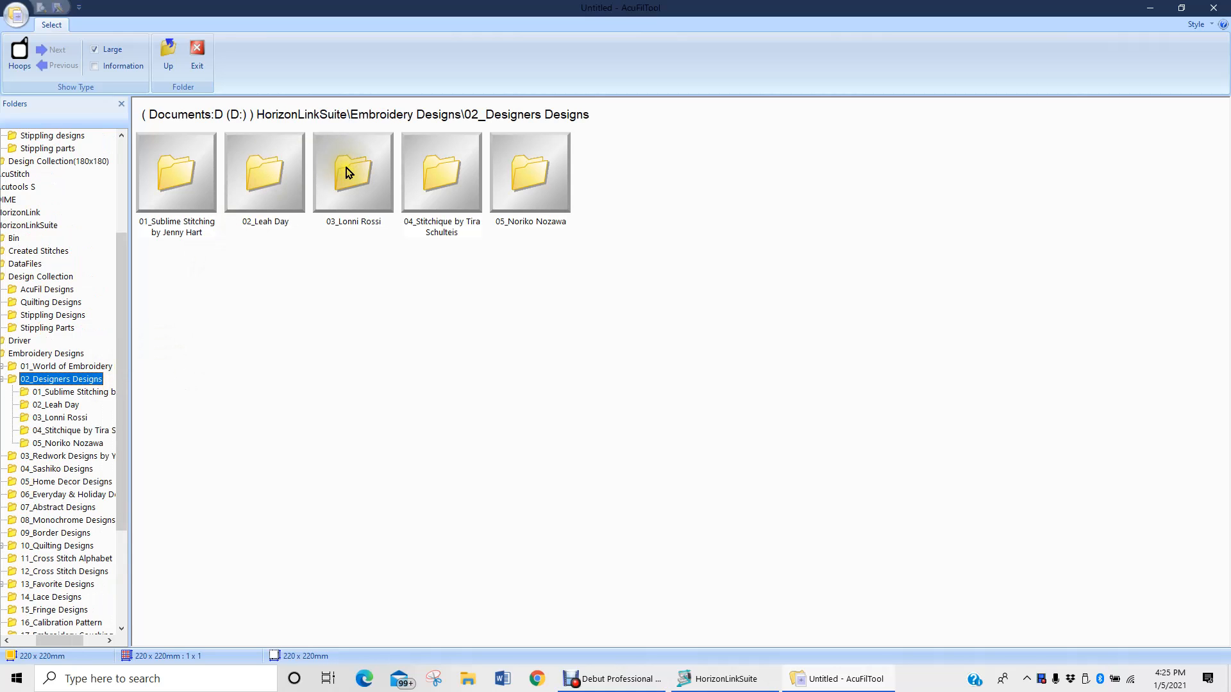
{"action": "double_click", "coordinate": [278, 184]}
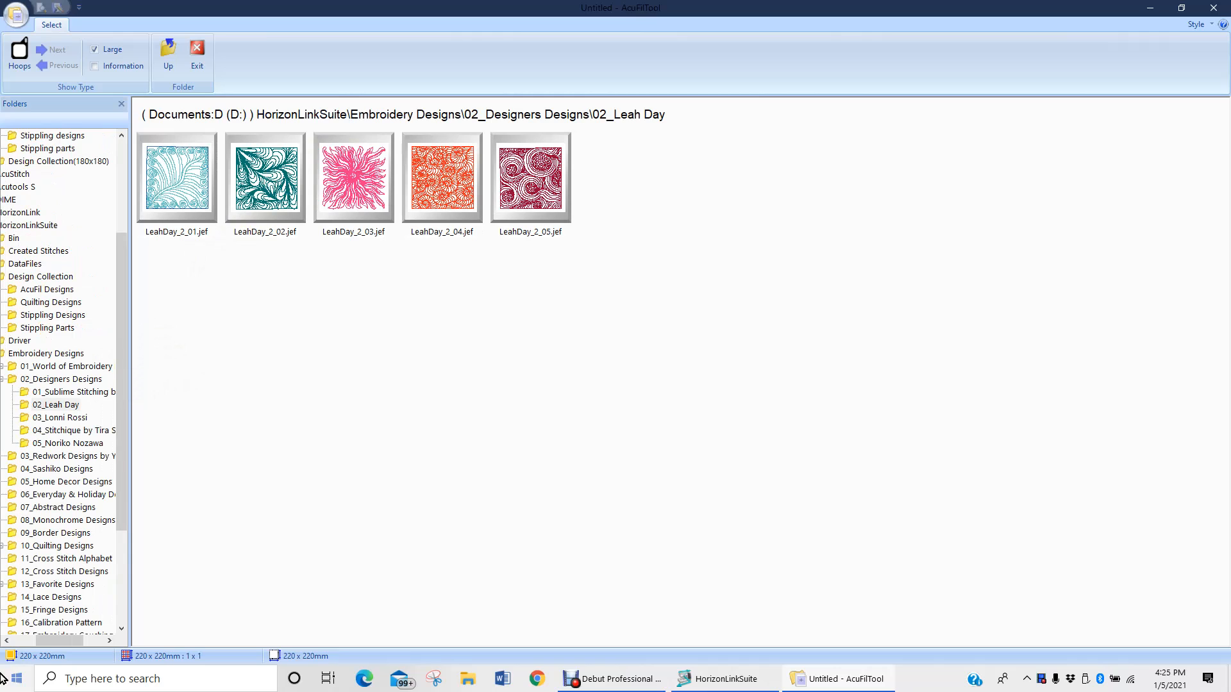
{"action": "left_click", "coordinate": [3, 380]}
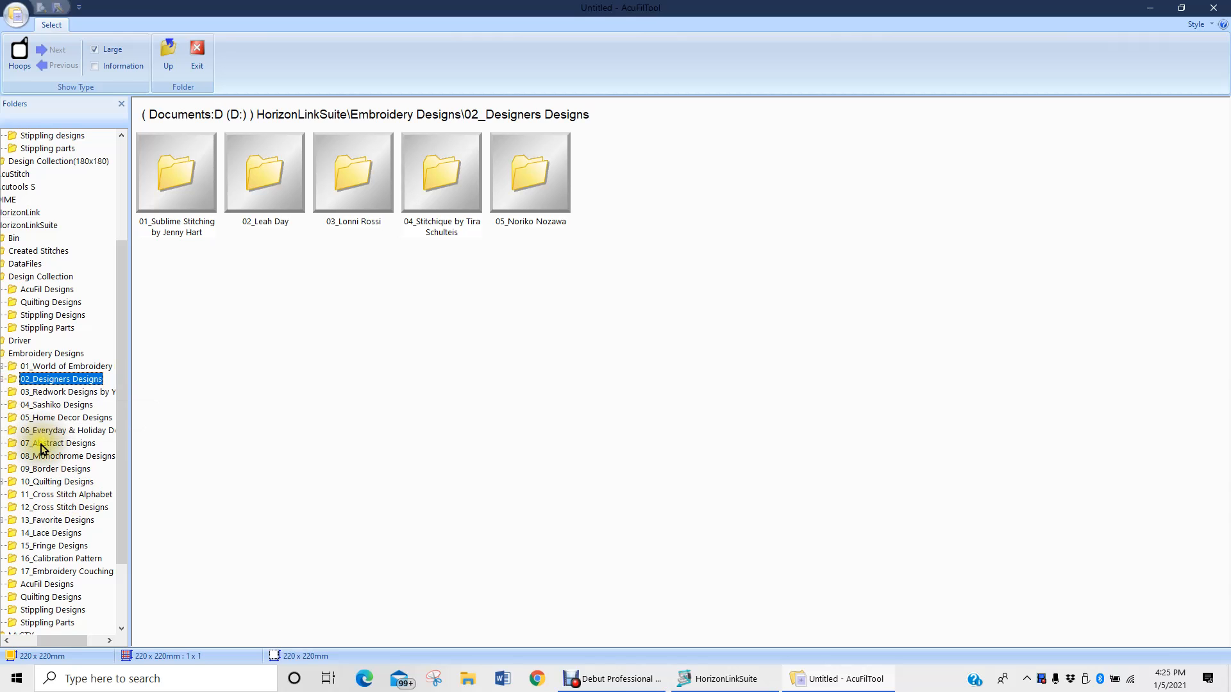
Step: Insert the design Abstract_1_06.jef from the 07_Abstract Designs folder into the layout
{"action": "left_click", "coordinate": [16, 443]}
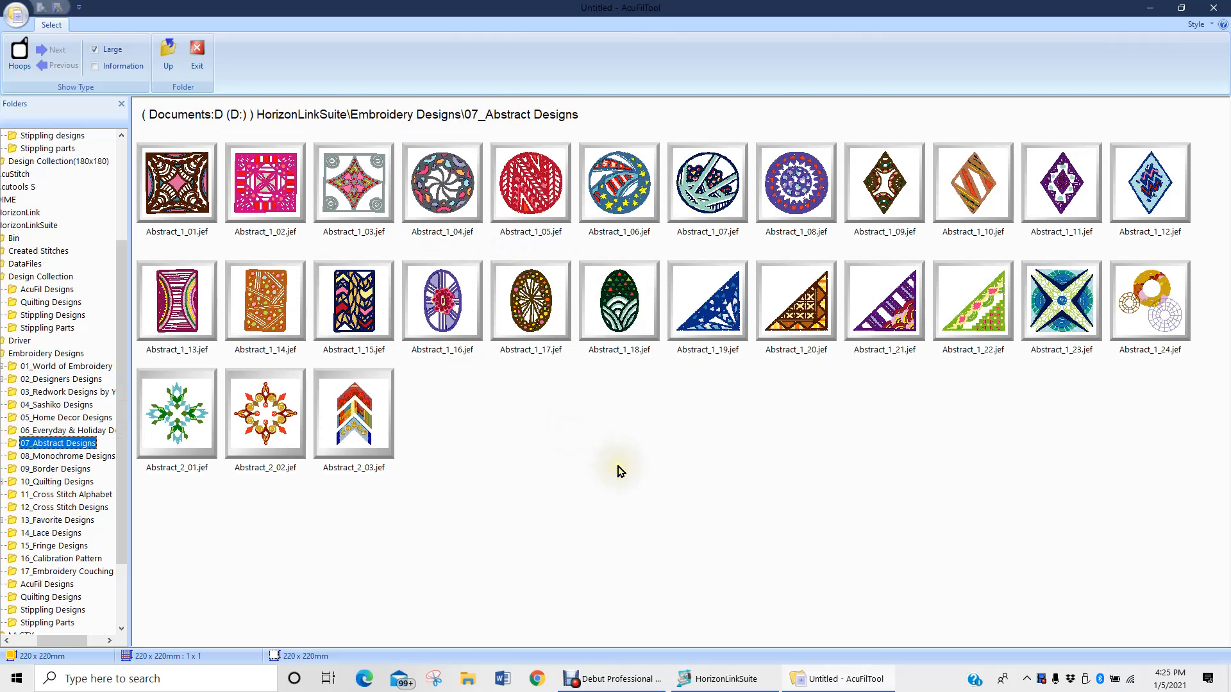
{"action": "double_click", "coordinate": [623, 183]}
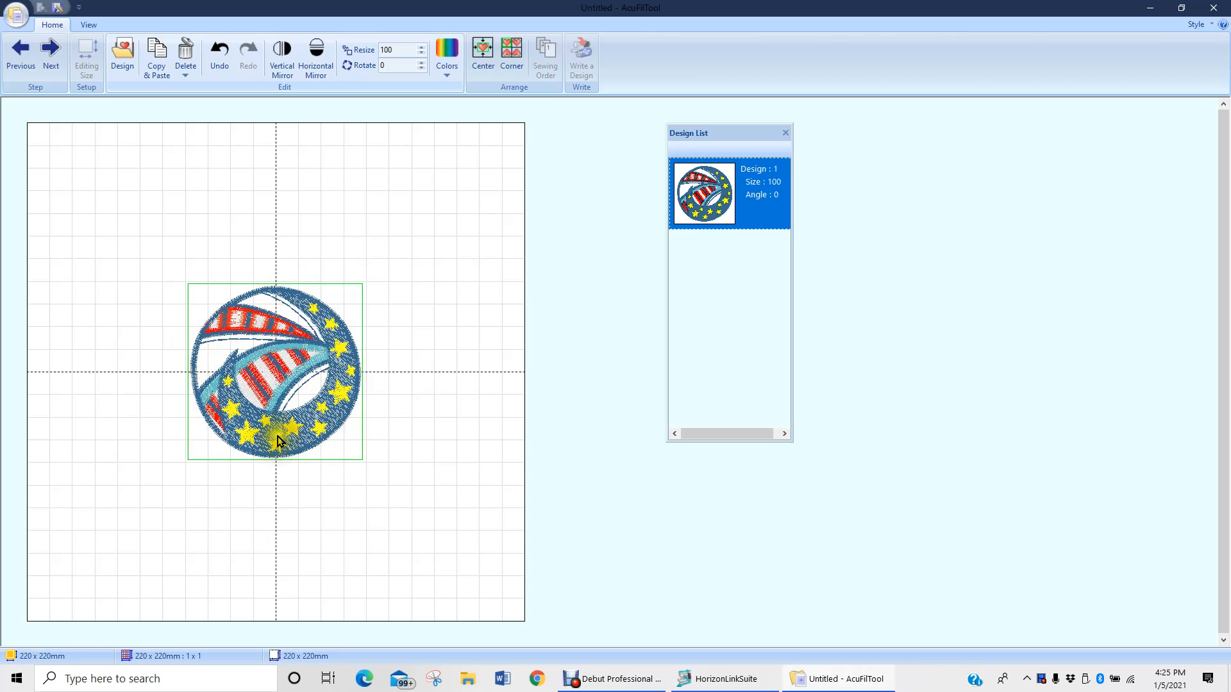
Step: Insert the design Quilting designs07.jef from the Quilting Designs folder of the HorizonLinkSuite Design Collection into the layout
{"action": "left_click", "coordinate": [362, 478]}
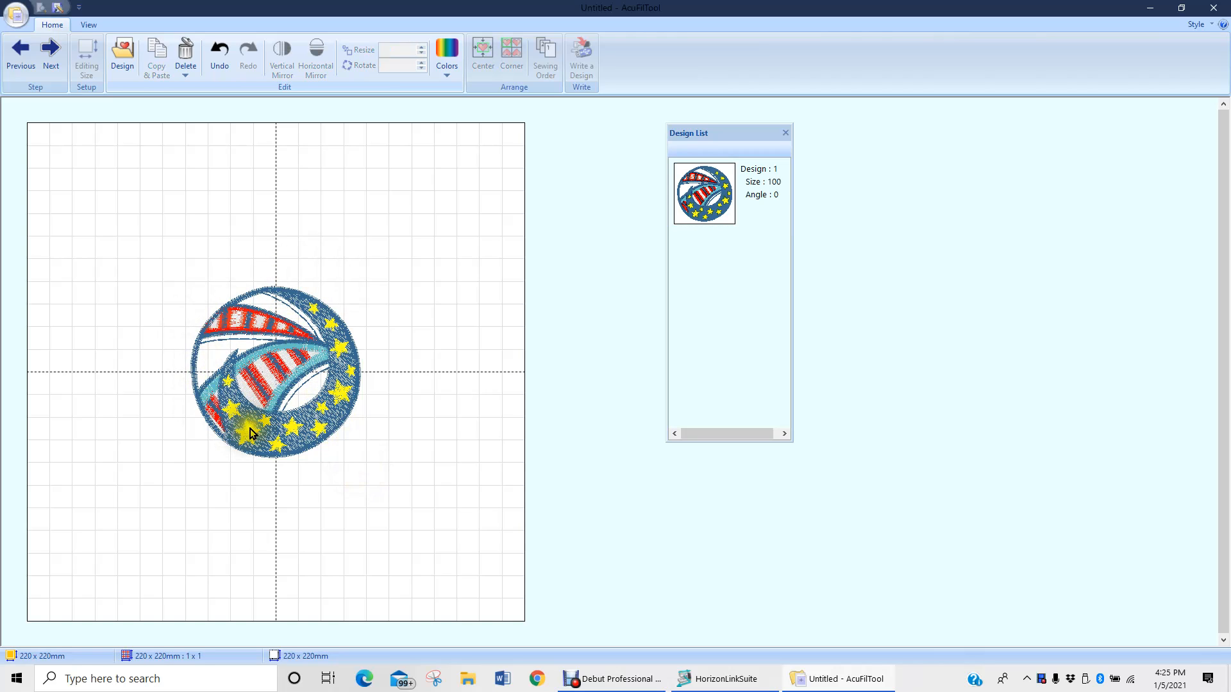
{"action": "left_click_drag", "start_coordinate": [733, 137], "coordinate": [667, 142]}
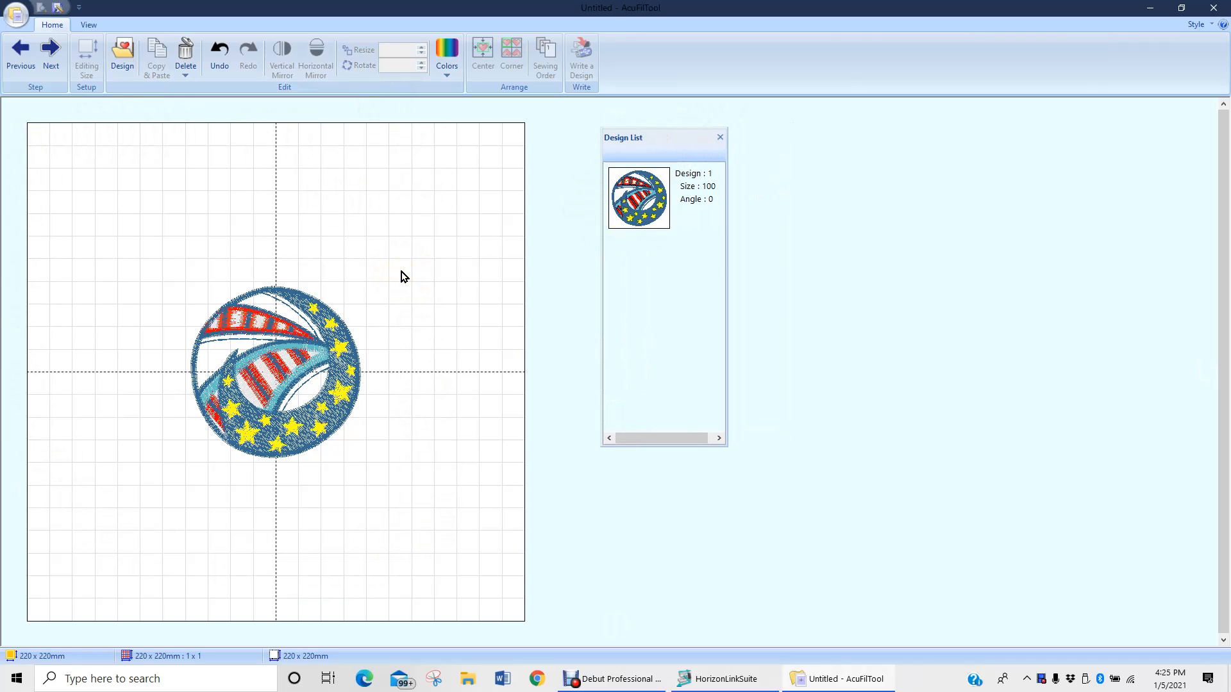
{"action": "left_click", "coordinate": [124, 59]}
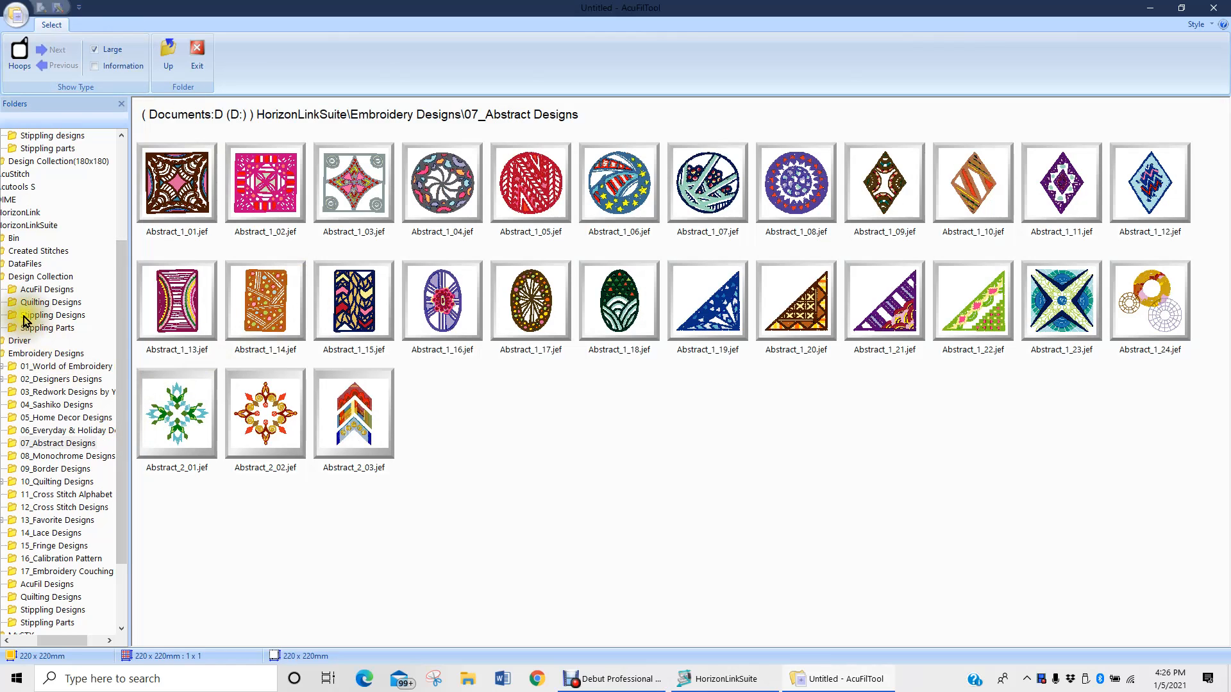
{"action": "left_click", "coordinate": [26, 304]}
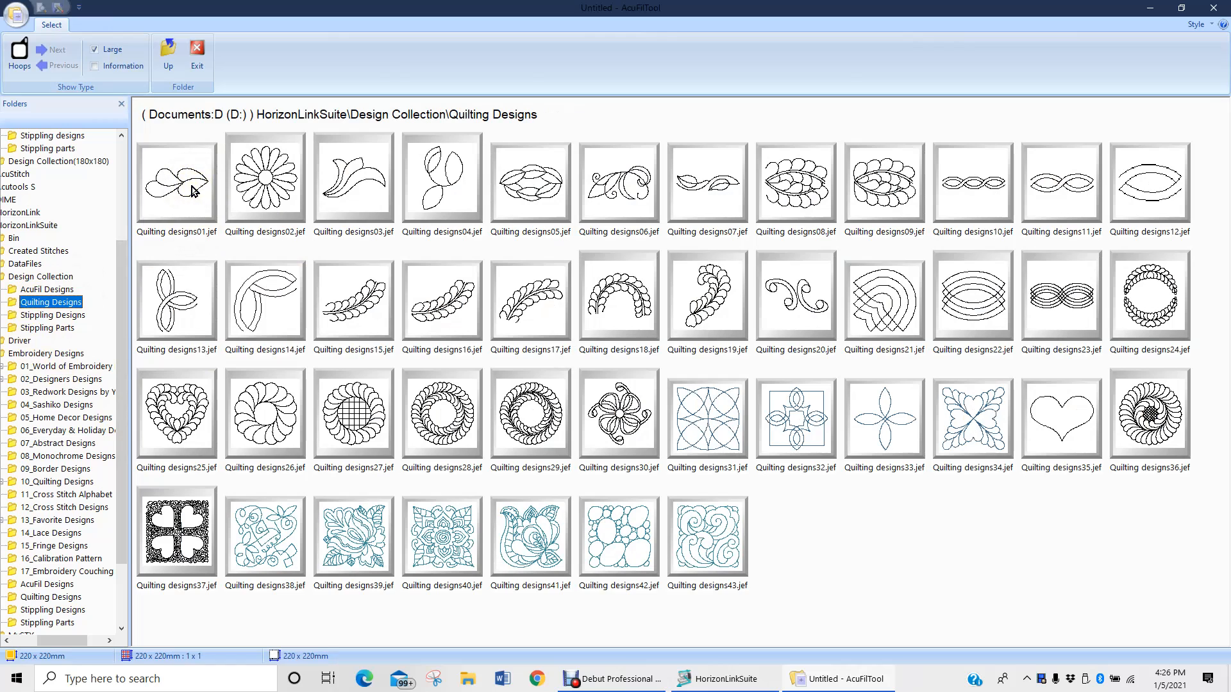
{"action": "double_click", "coordinate": [717, 190]}
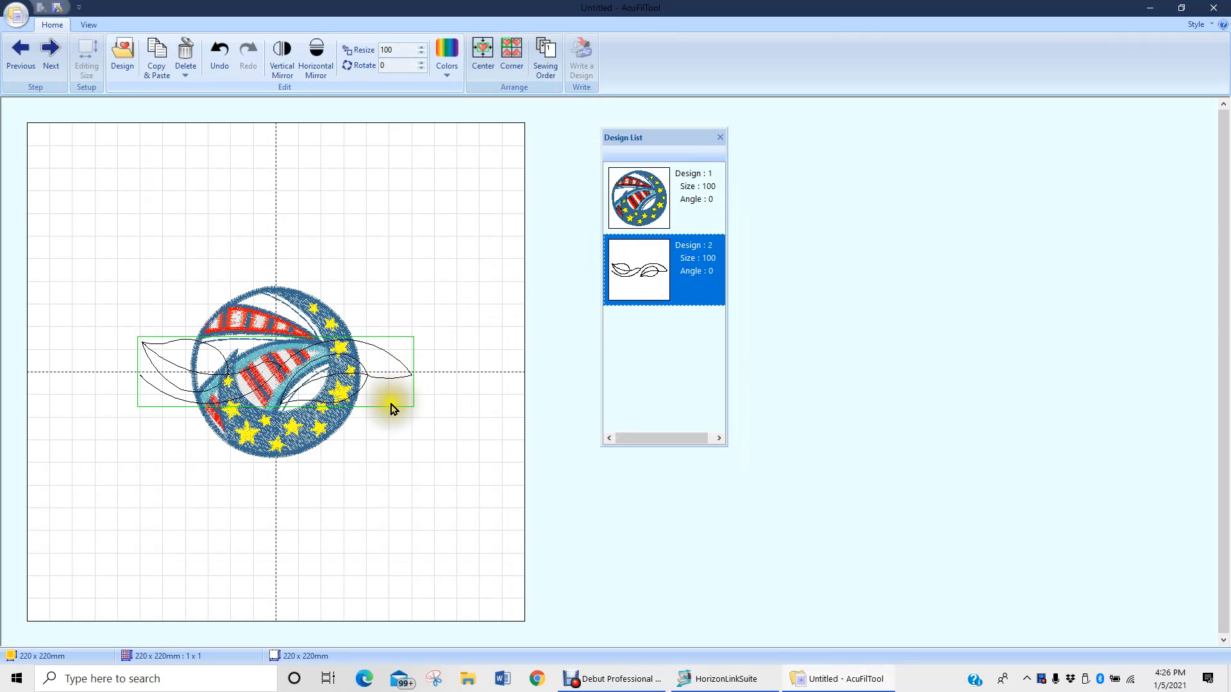
Step: Rotate the leaf quilting design to 45 degrees and place it in the layout's upper-right quadrant beside the round design
{"action": "left_click_drag", "start_coordinate": [389, 390], "coordinate": [368, 271]}
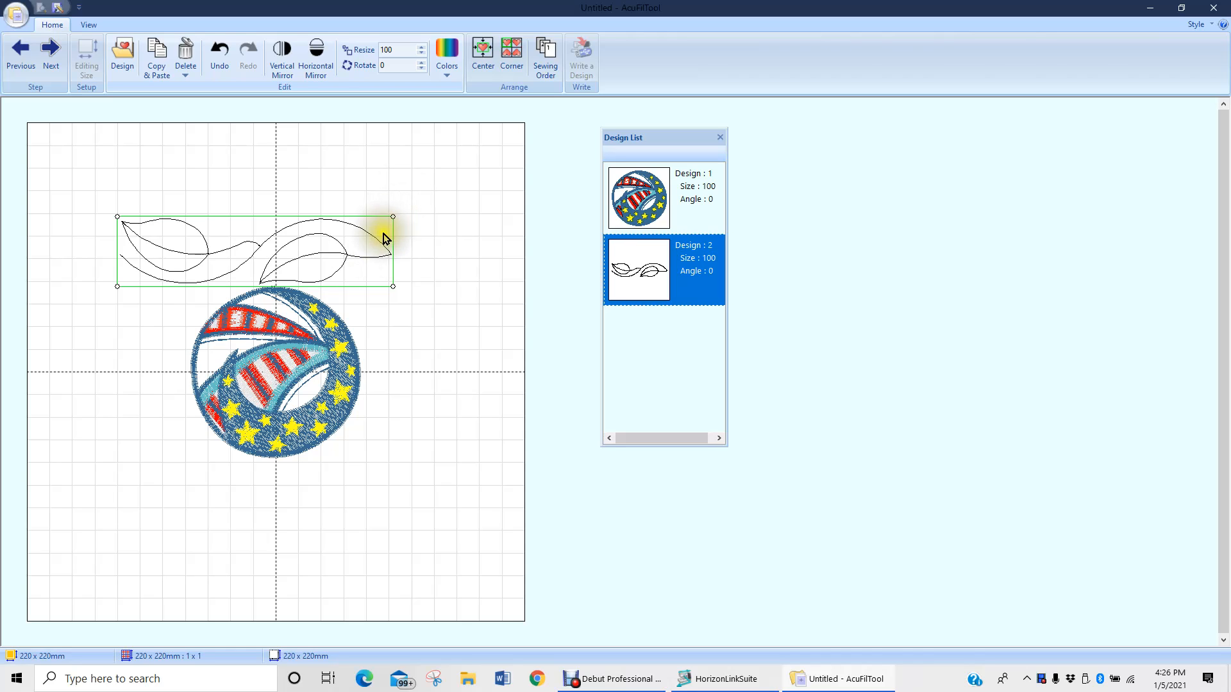
{"action": "left_click_drag", "start_coordinate": [385, 237], "coordinate": [335, 310]}
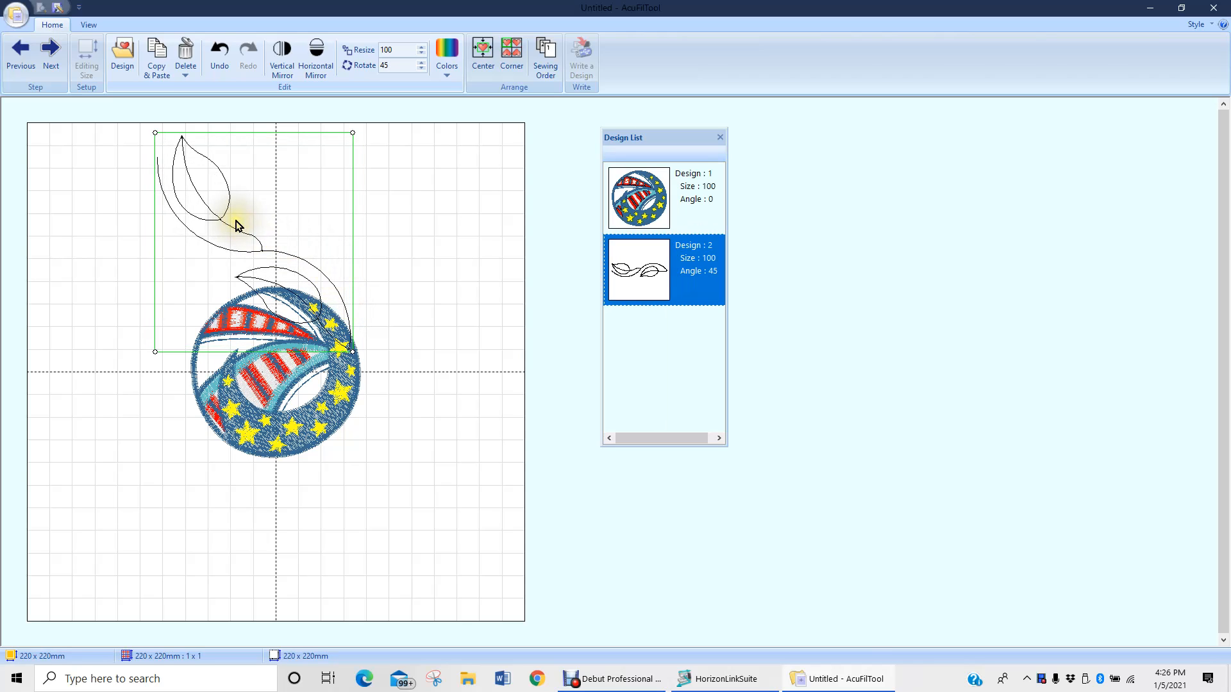
{"action": "left_click_drag", "start_coordinate": [237, 226], "coordinate": [356, 241]}
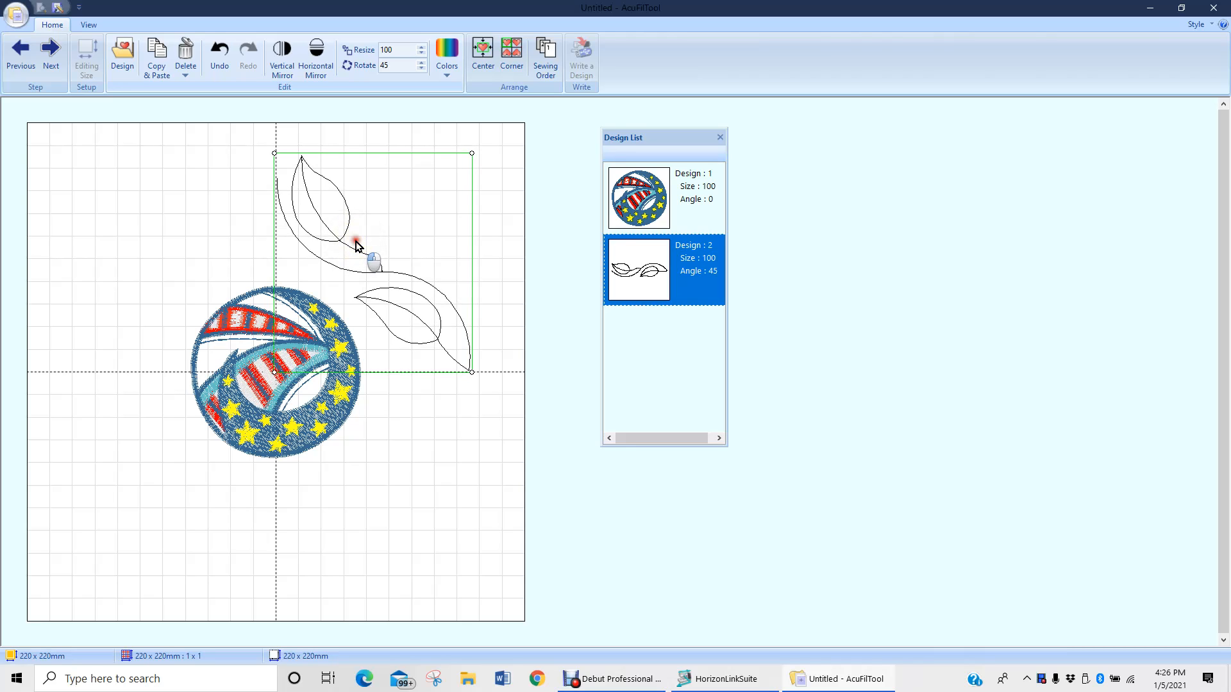
{"action": "left_click_drag", "start_coordinate": [355, 245], "coordinate": [354, 246]}
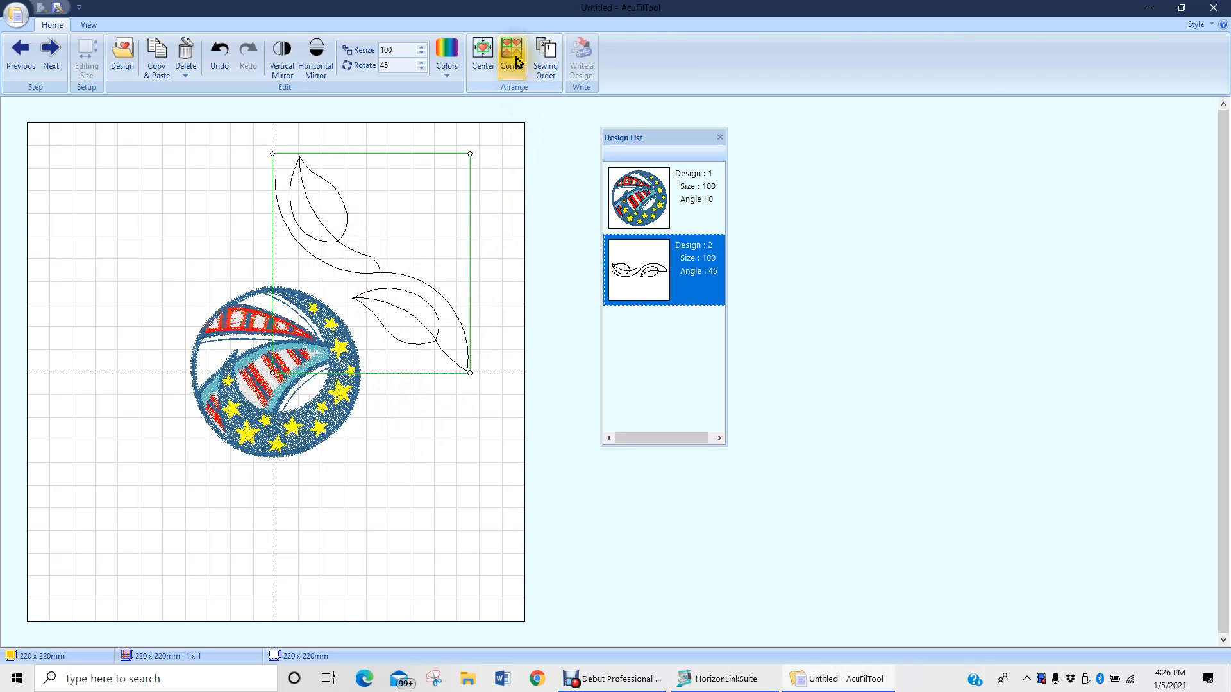
Step: Mirror the rotated leaf design into all four quadrants with the Corner arrangement, and deselect the copies
{"action": "left_click", "coordinate": [516, 61]}
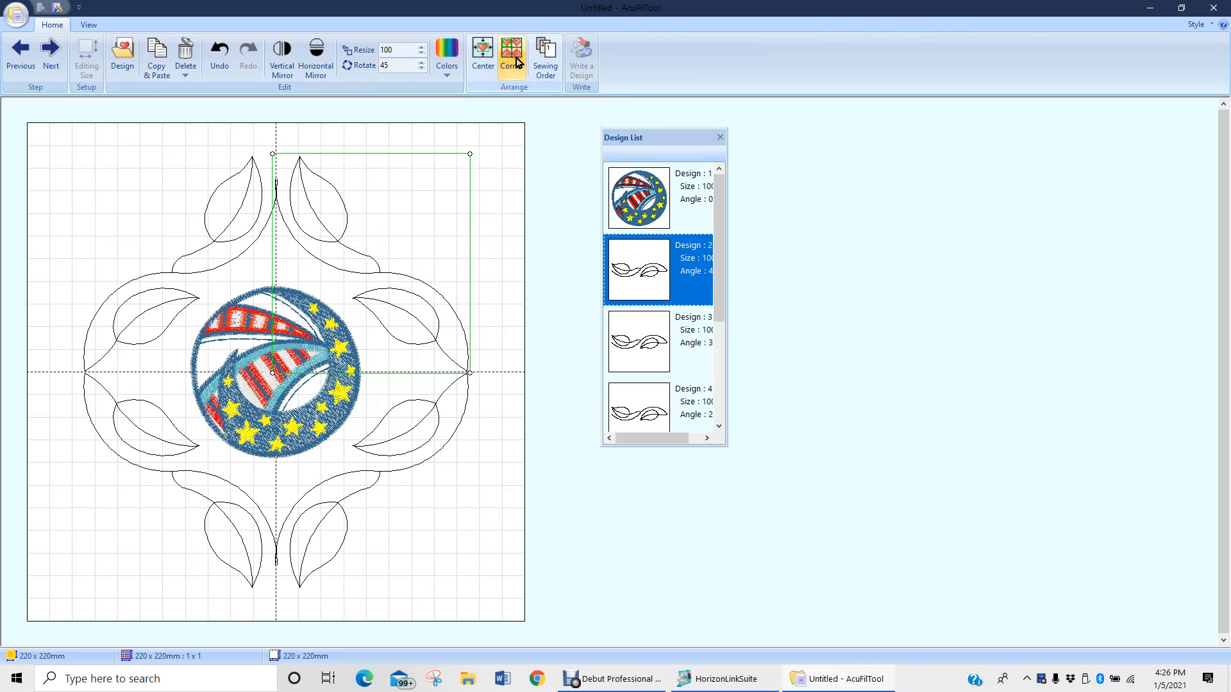
{"action": "left_click", "coordinate": [423, 556]}
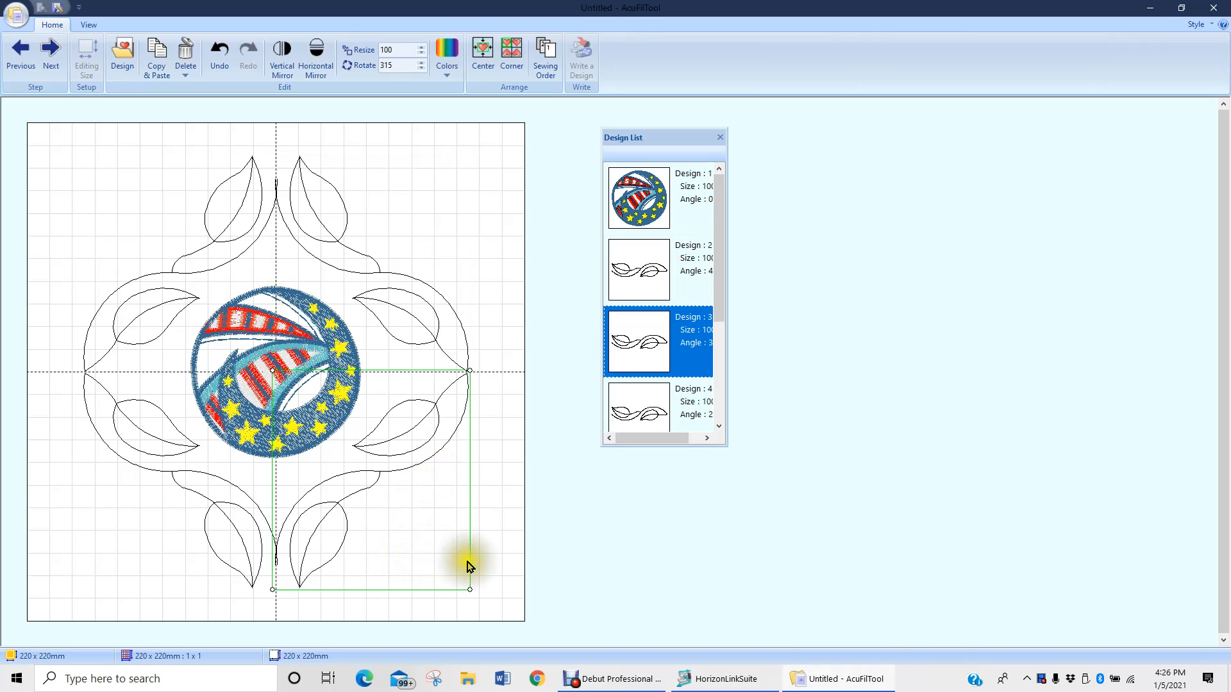
{"action": "left_click", "coordinate": [565, 527]}
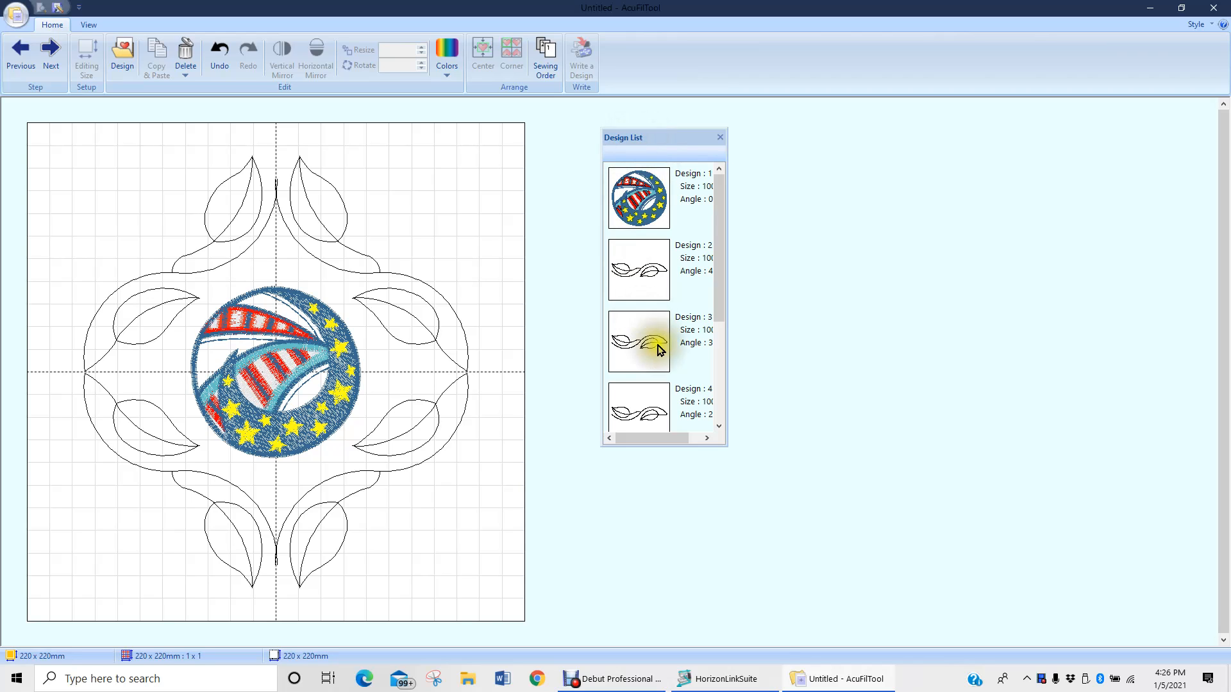
{"action": "left_click_drag", "start_coordinate": [718, 308], "coordinate": [733, 261]}
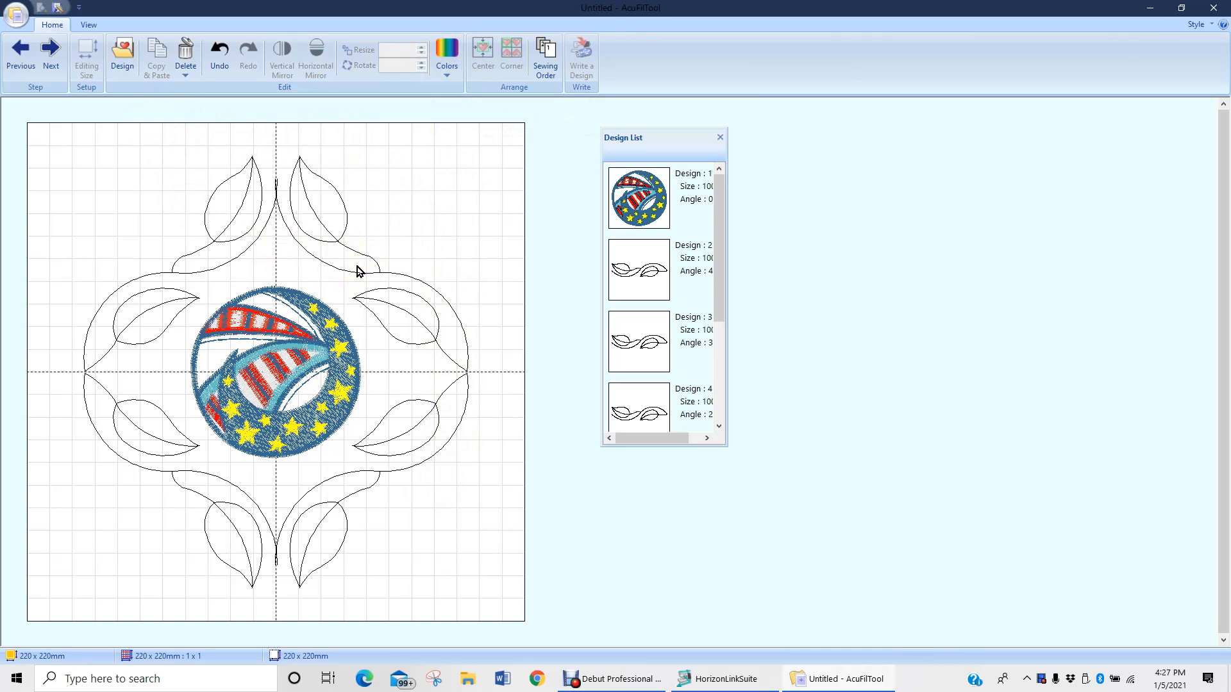
Step: Examine up close how the leaf designs meet at the upper part of the vertical center line
{"action": "left_click", "coordinate": [88, 24]}
{"action": "left_click", "coordinate": [17, 58]}
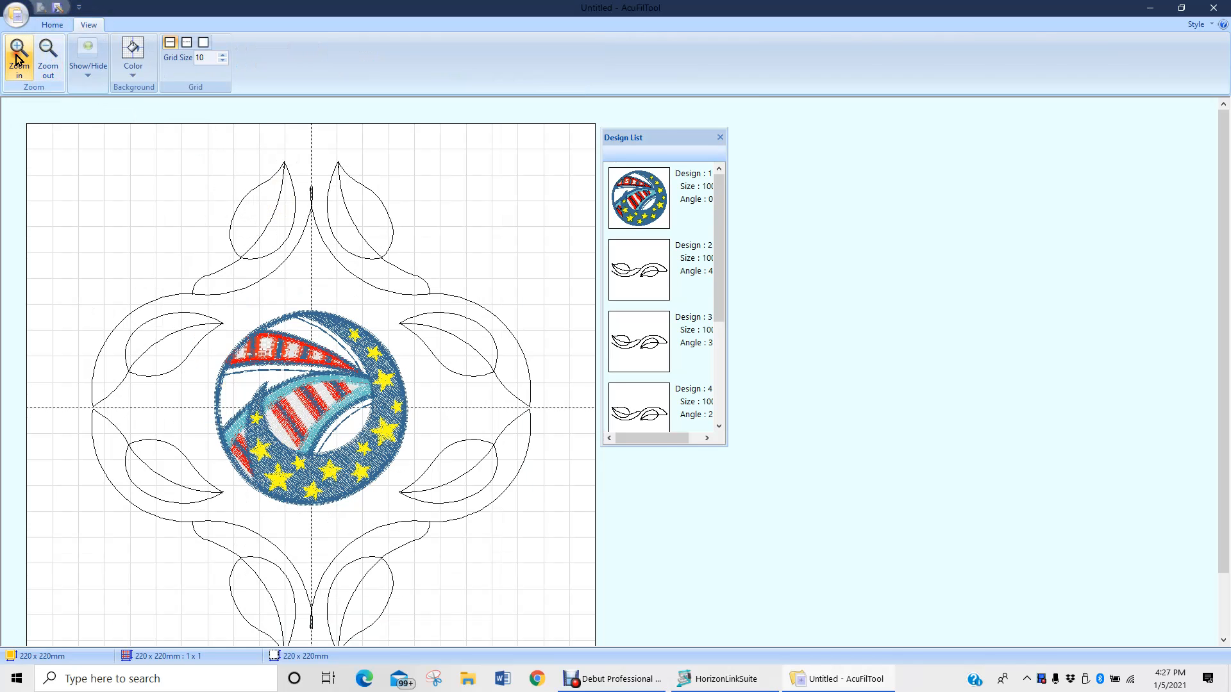
{"action": "left_click", "coordinate": [17, 57]}
{"action": "left_click", "coordinate": [376, 239]}
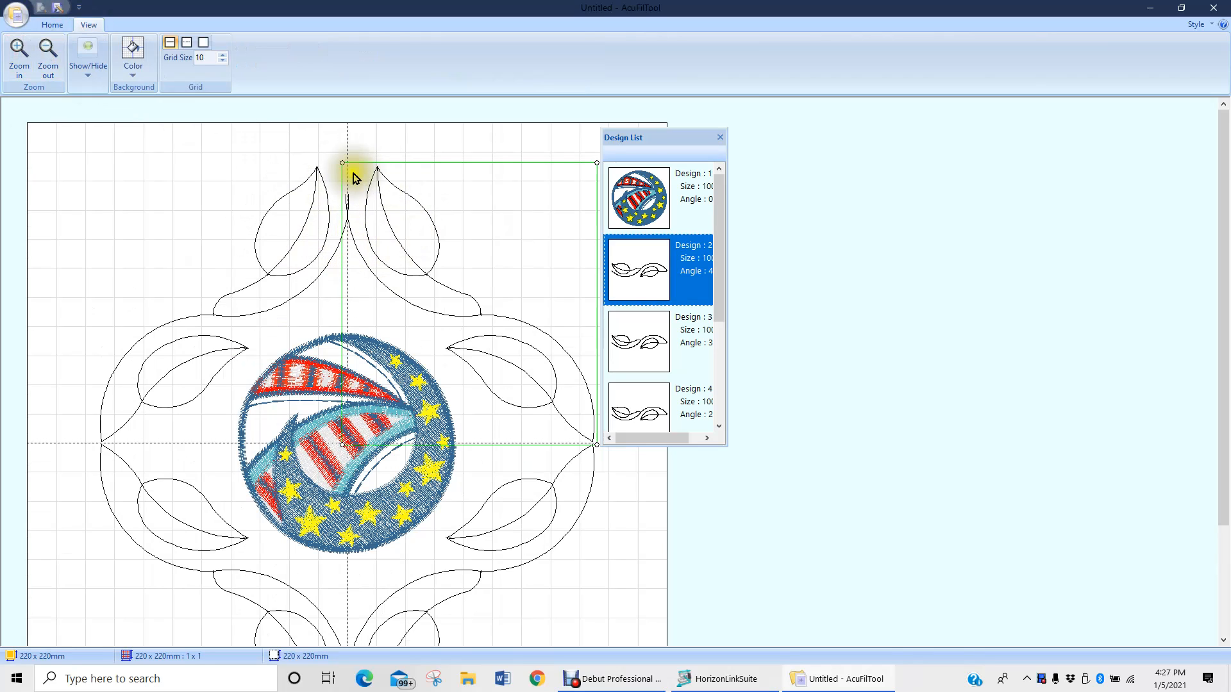
{"action": "left_click", "coordinate": [397, 148]}
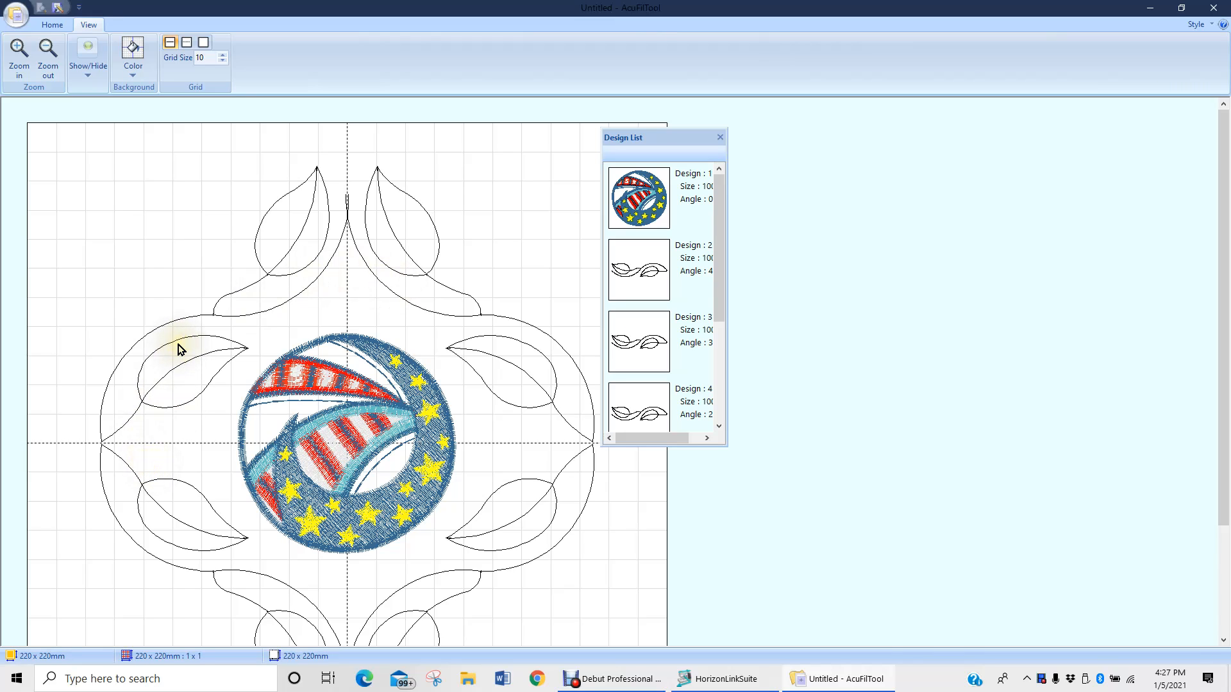
Step: Advance to the final stage and write the layout to New Folder, keeping the file name Untitled.jpx
{"action": "left_click", "coordinate": [54, 25]}
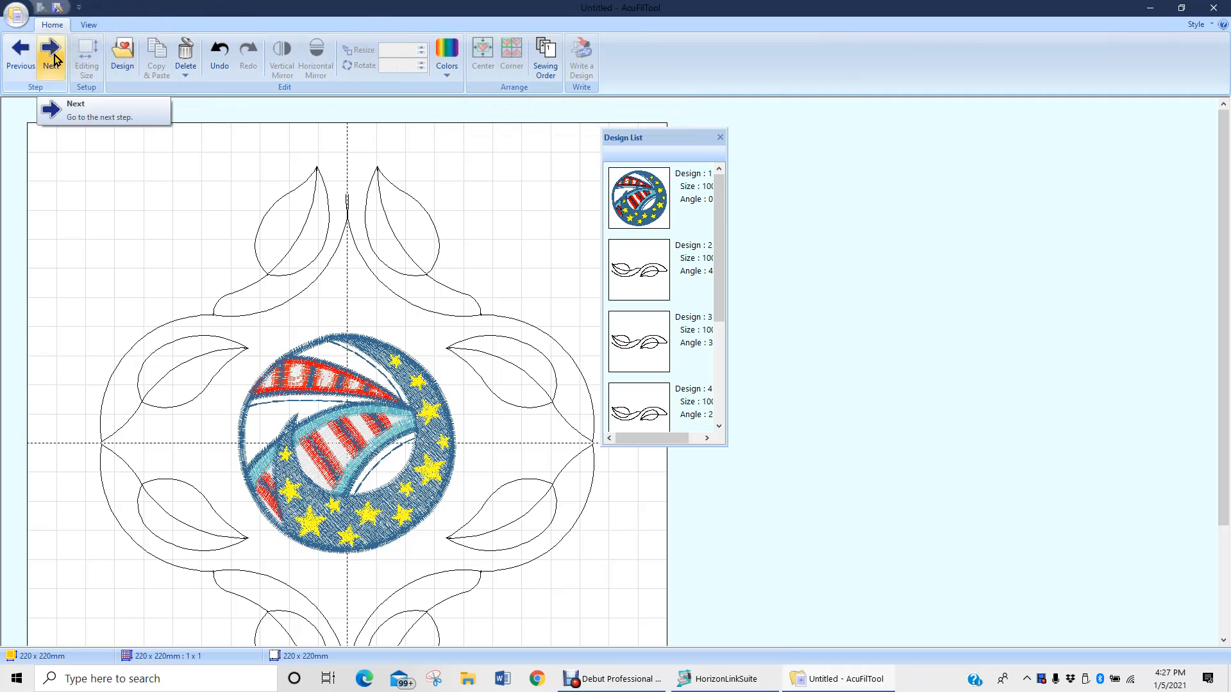
{"action": "left_click", "coordinate": [578, 49]}
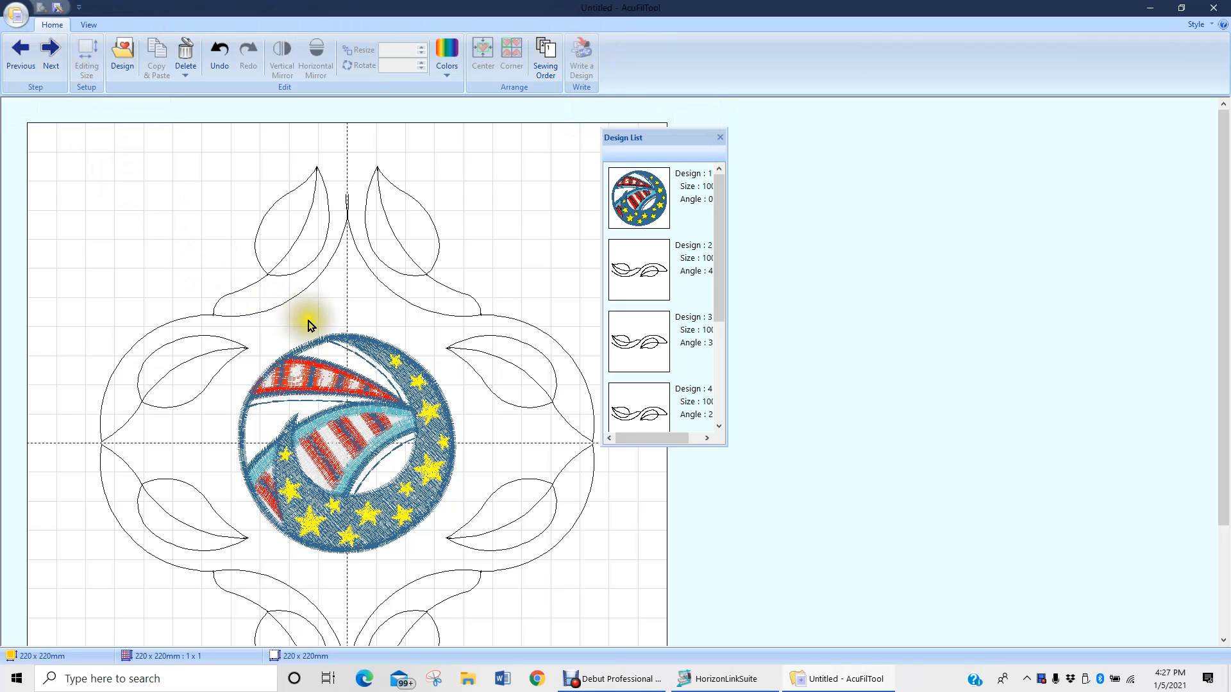
{"action": "left_click", "coordinate": [50, 56]}
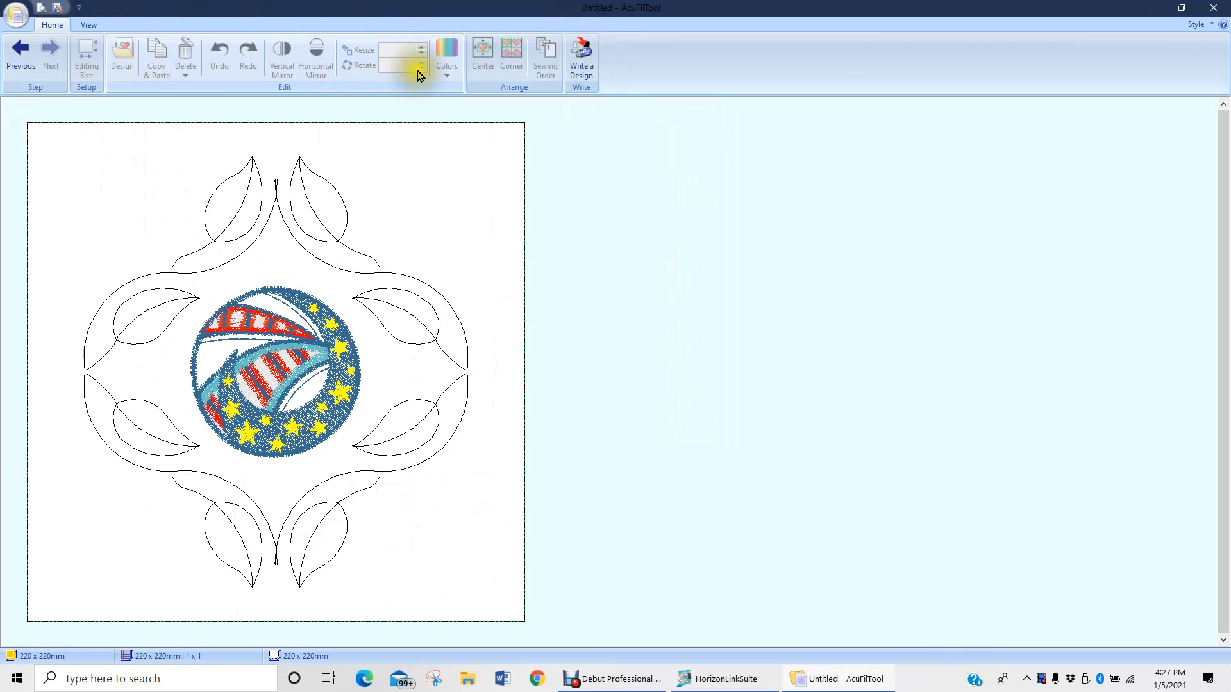
{"action": "left_click", "coordinate": [579, 62]}
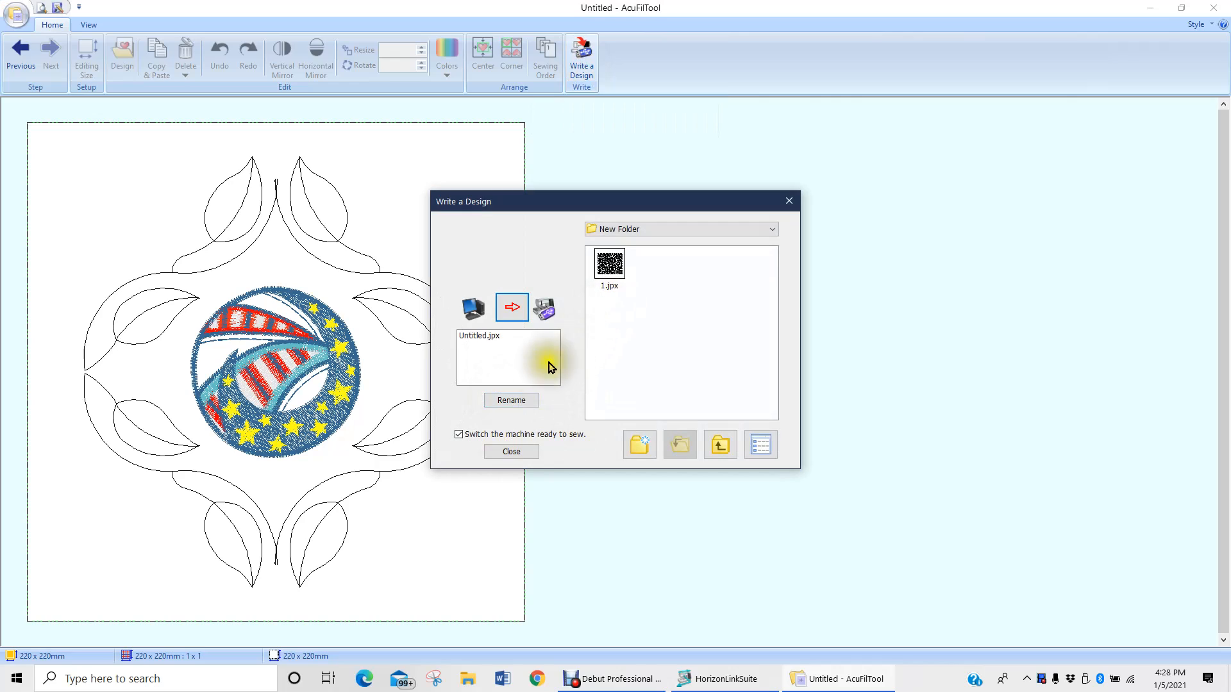
{"action": "left_click", "coordinate": [519, 402]}
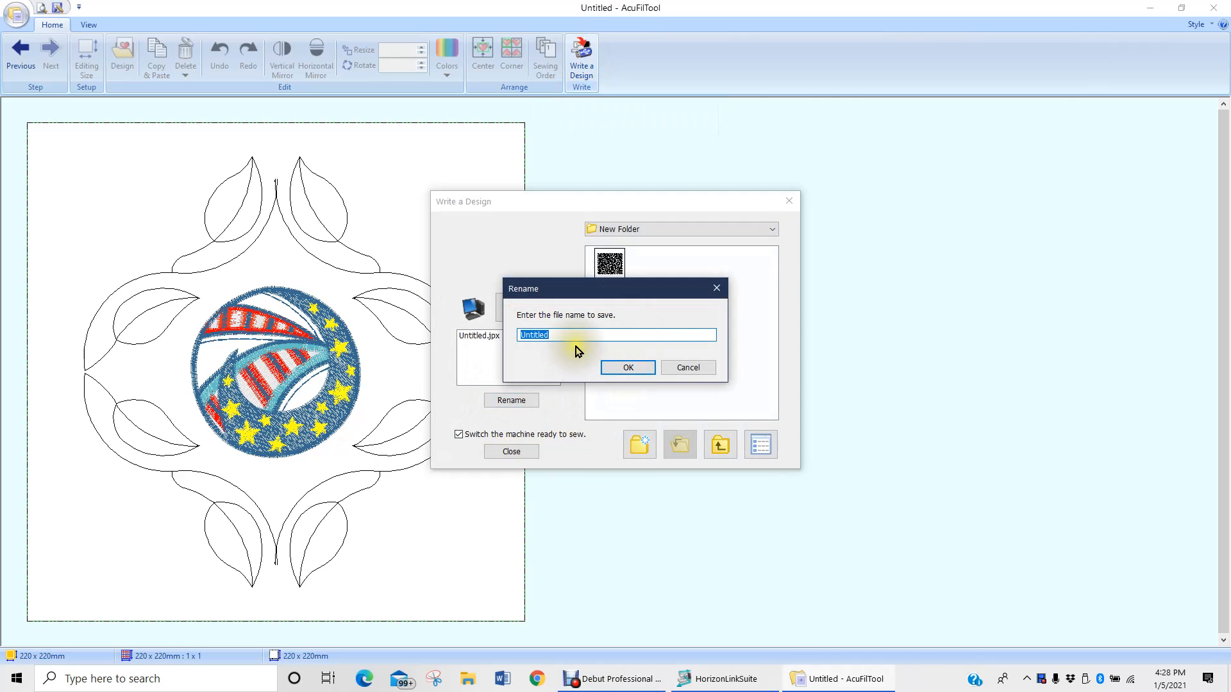
{"action": "left_click", "coordinate": [628, 366]}
{"action": "left_click", "coordinate": [512, 311]}
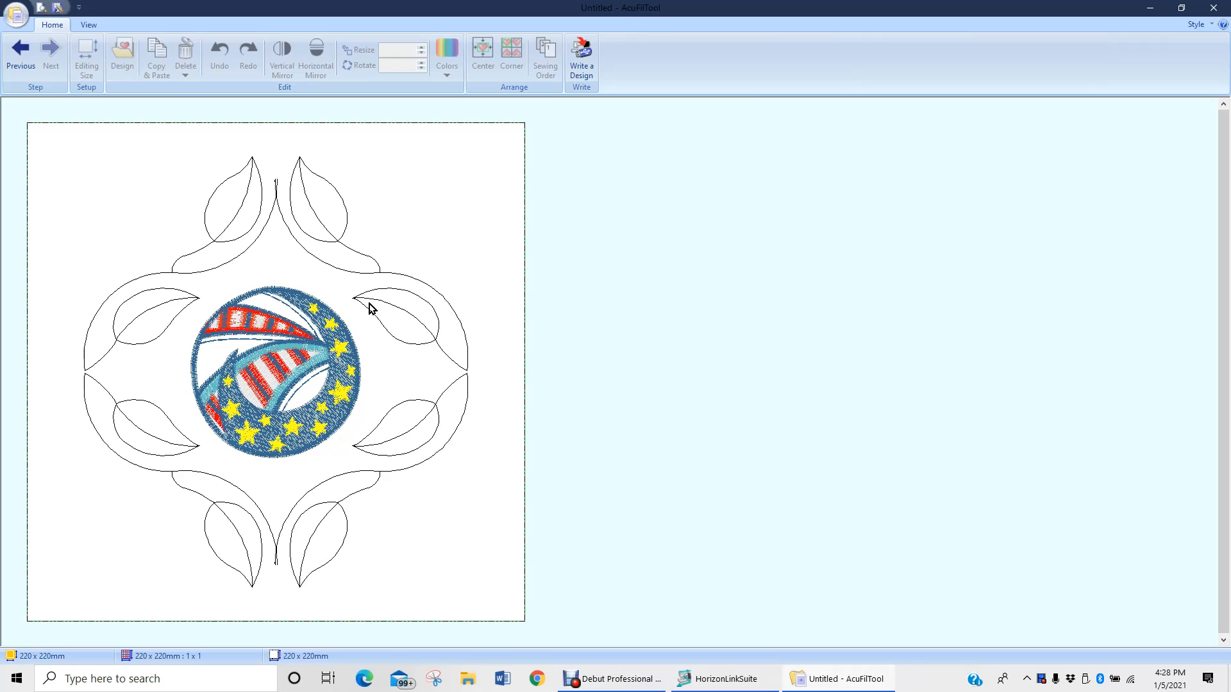
{"action": "left_click", "coordinate": [16, 13]}
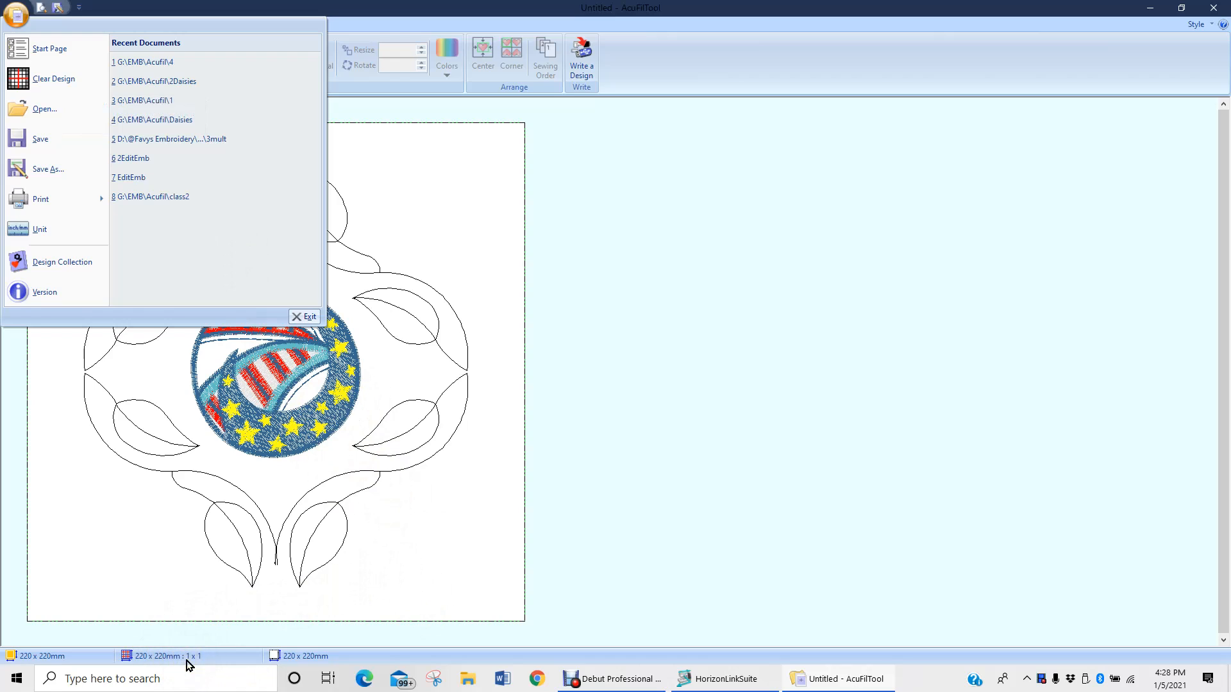
{"action": "left_click", "coordinate": [305, 317]}
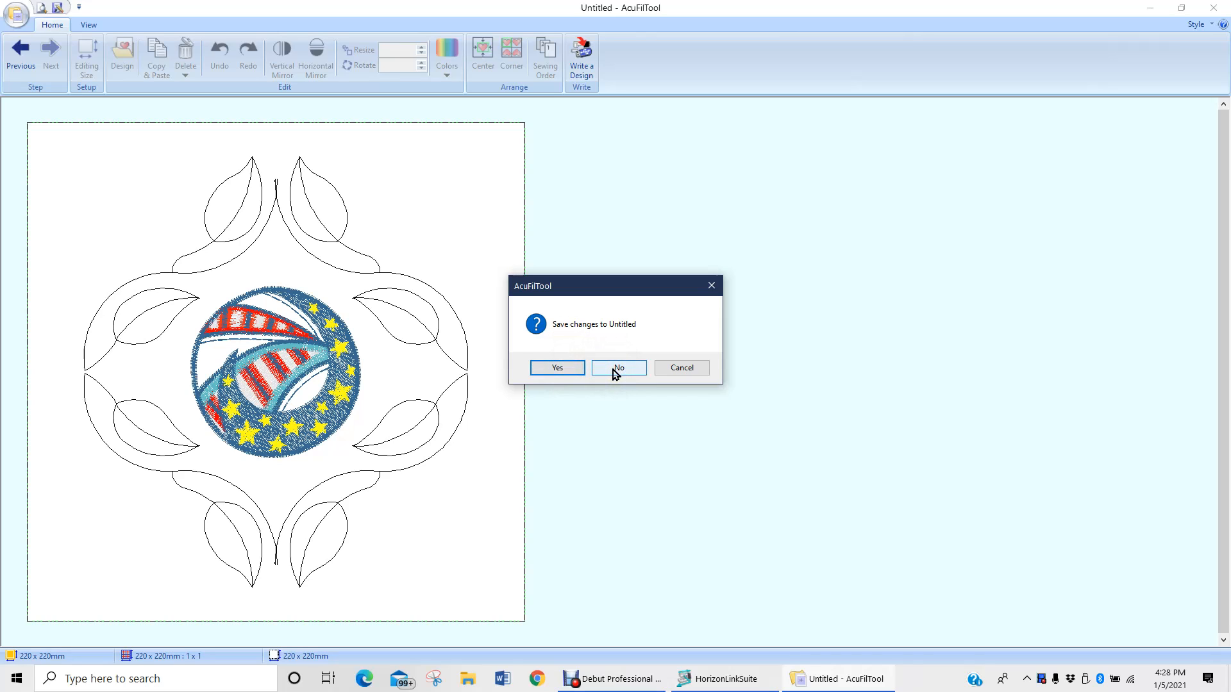
{"action": "left_click", "coordinate": [687, 368]}
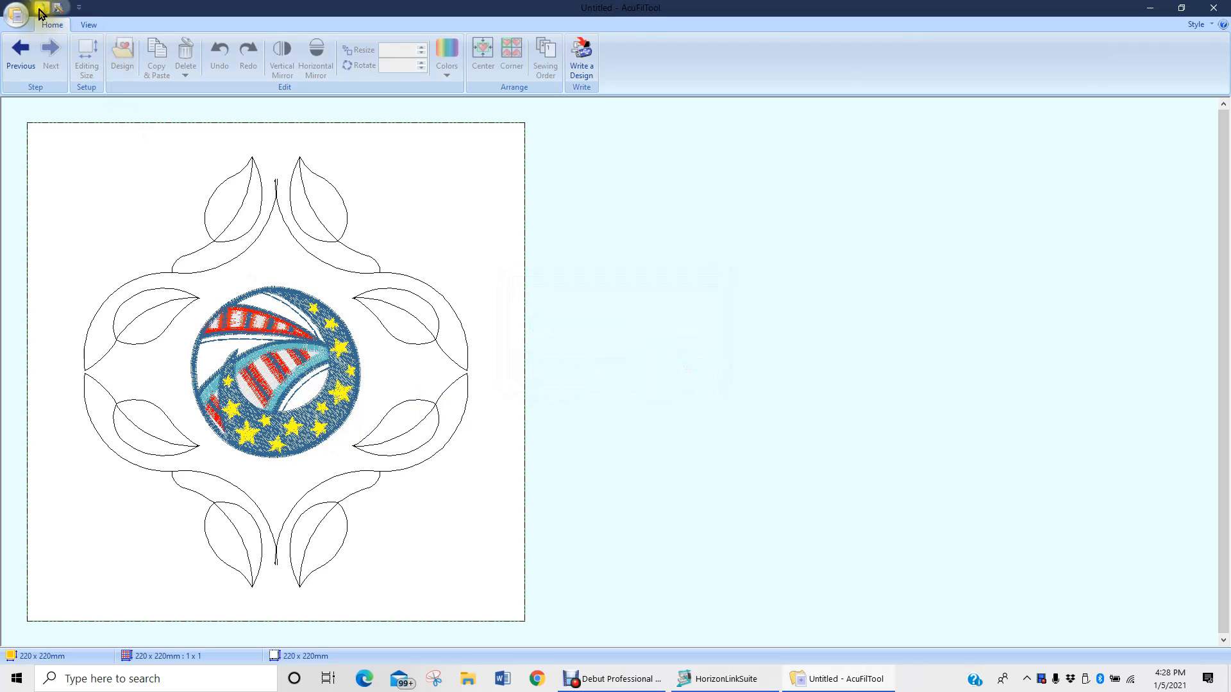
Step: Go back to the editing size setup, set the width and height to 210 mm each, and return to the design layout
{"action": "left_click", "coordinate": [21, 60]}
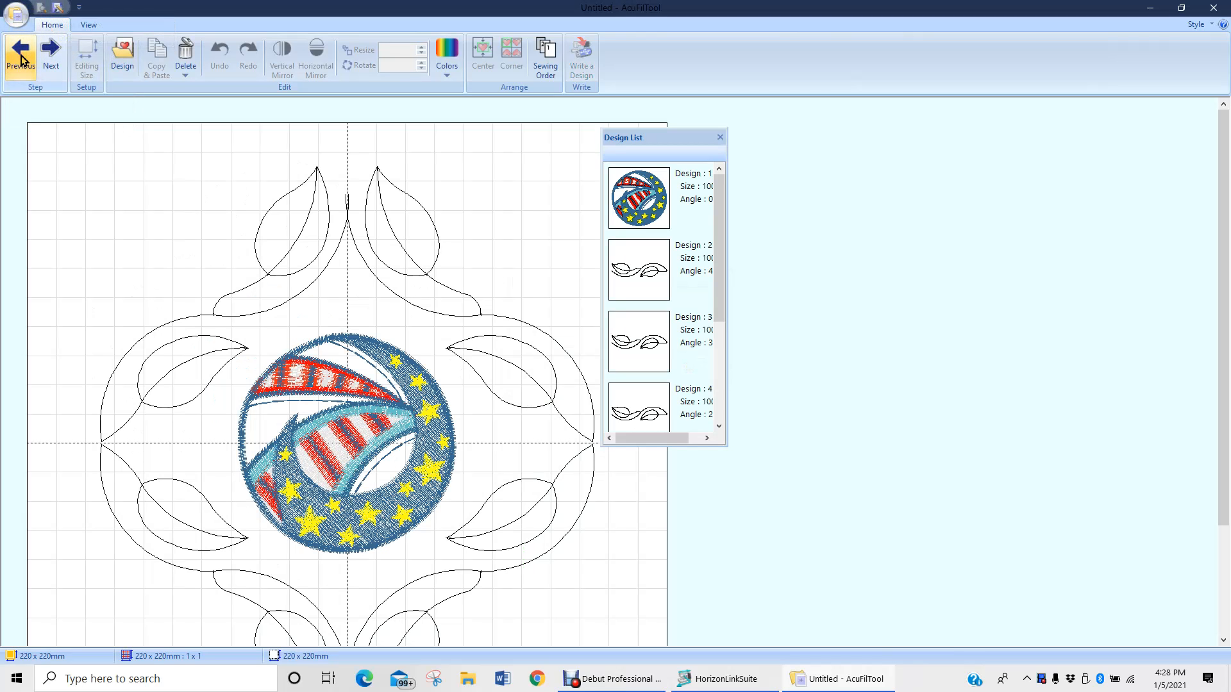
{"action": "left_click", "coordinate": [21, 59]}
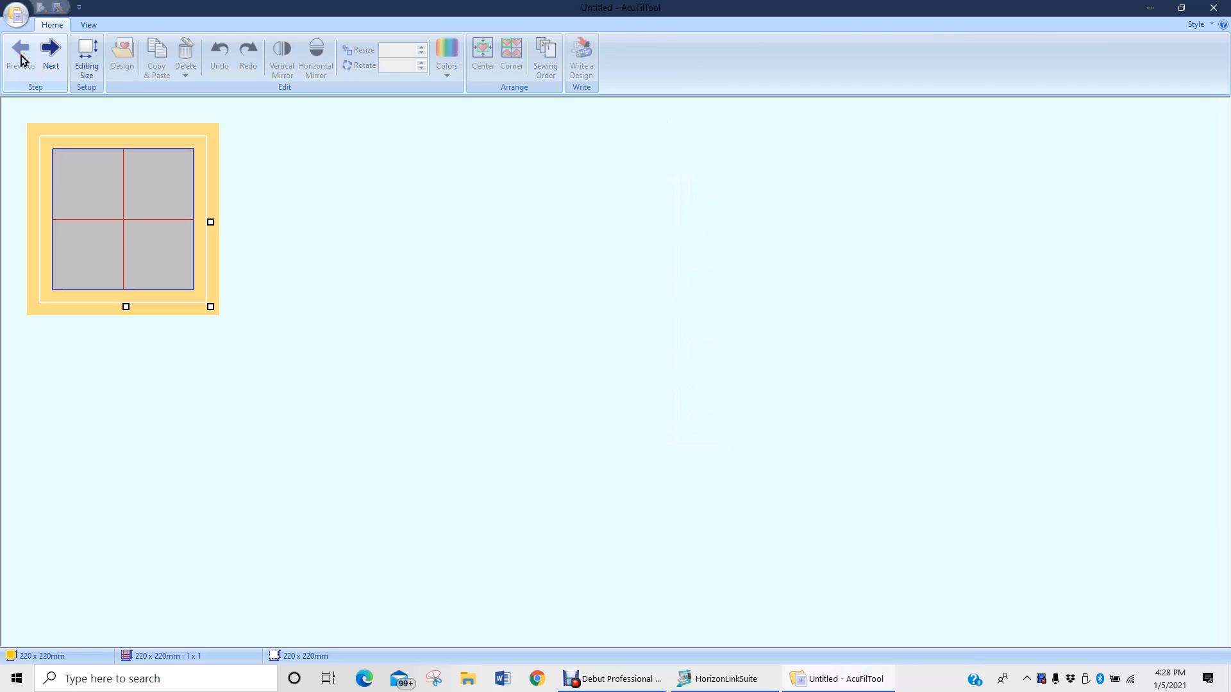
{"action": "left_click", "coordinate": [87, 59]}
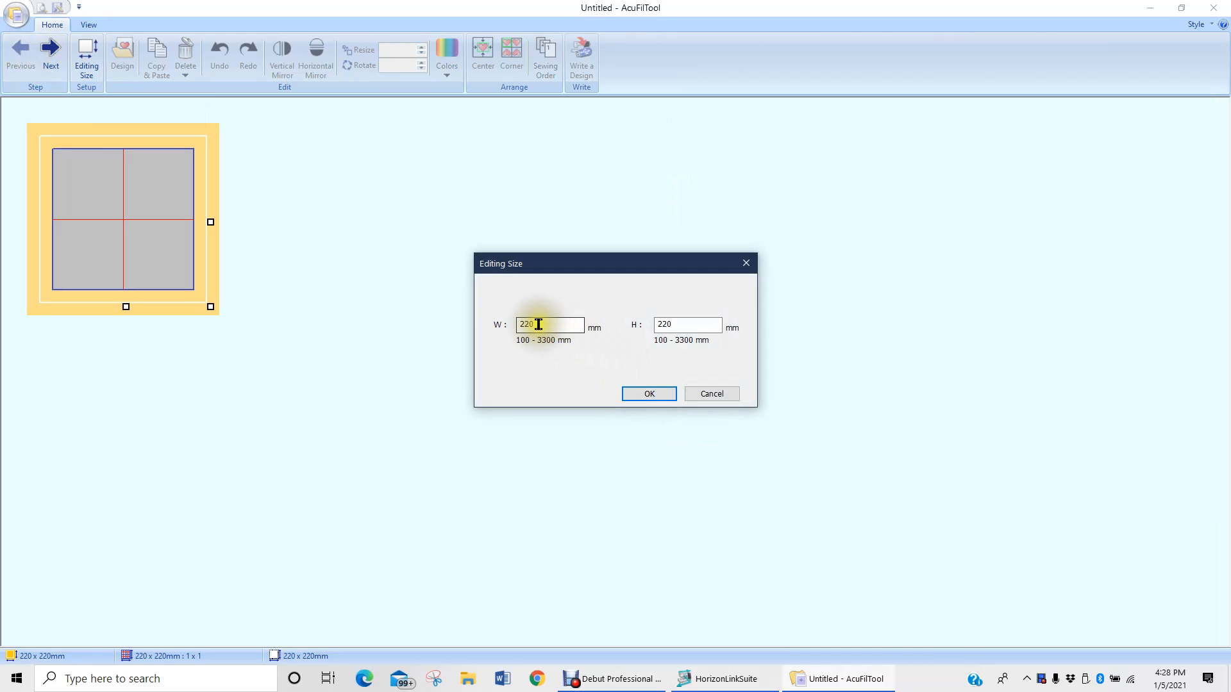
{"action": "left_click_drag", "start_coordinate": [540, 325], "coordinate": [519, 325]}
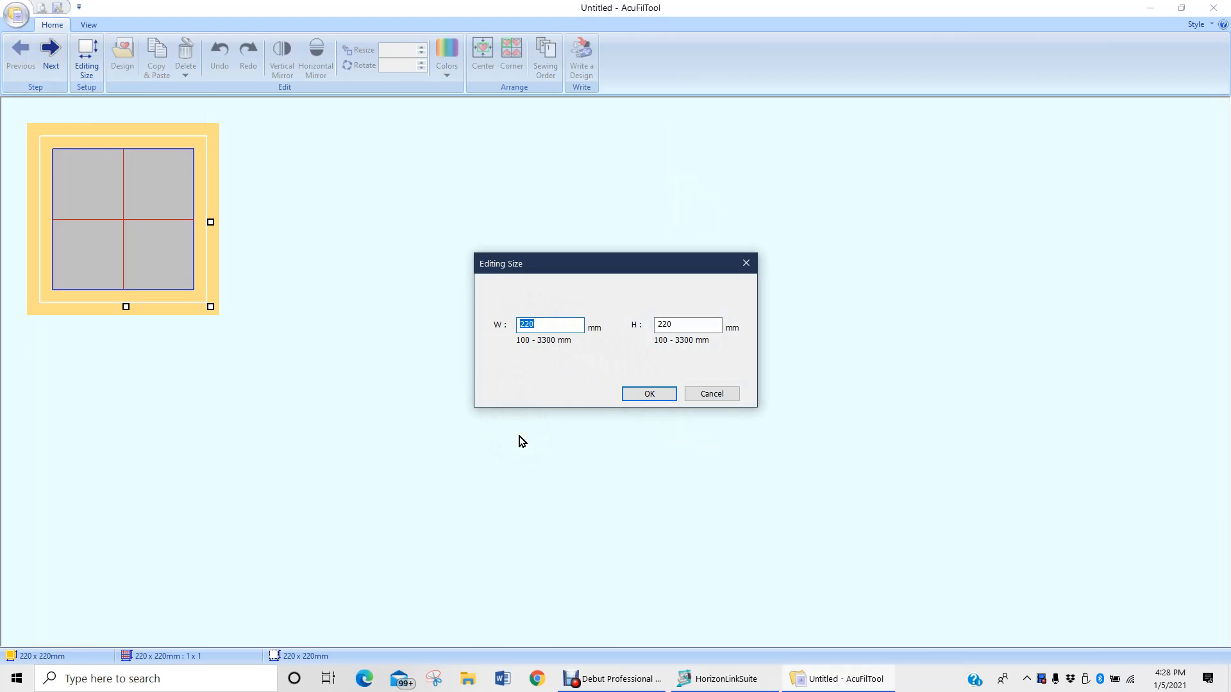
{"action": "type", "text": "210"}
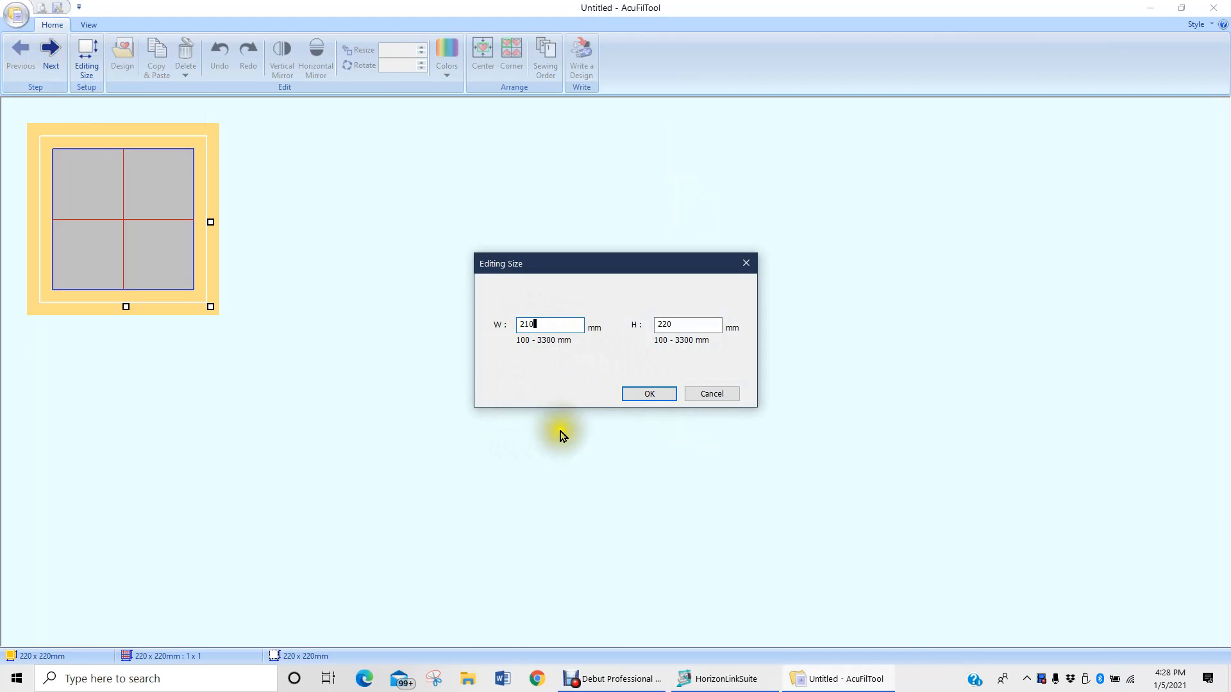
{"action": "left_click_drag", "start_coordinate": [676, 326], "coordinate": [648, 328]}
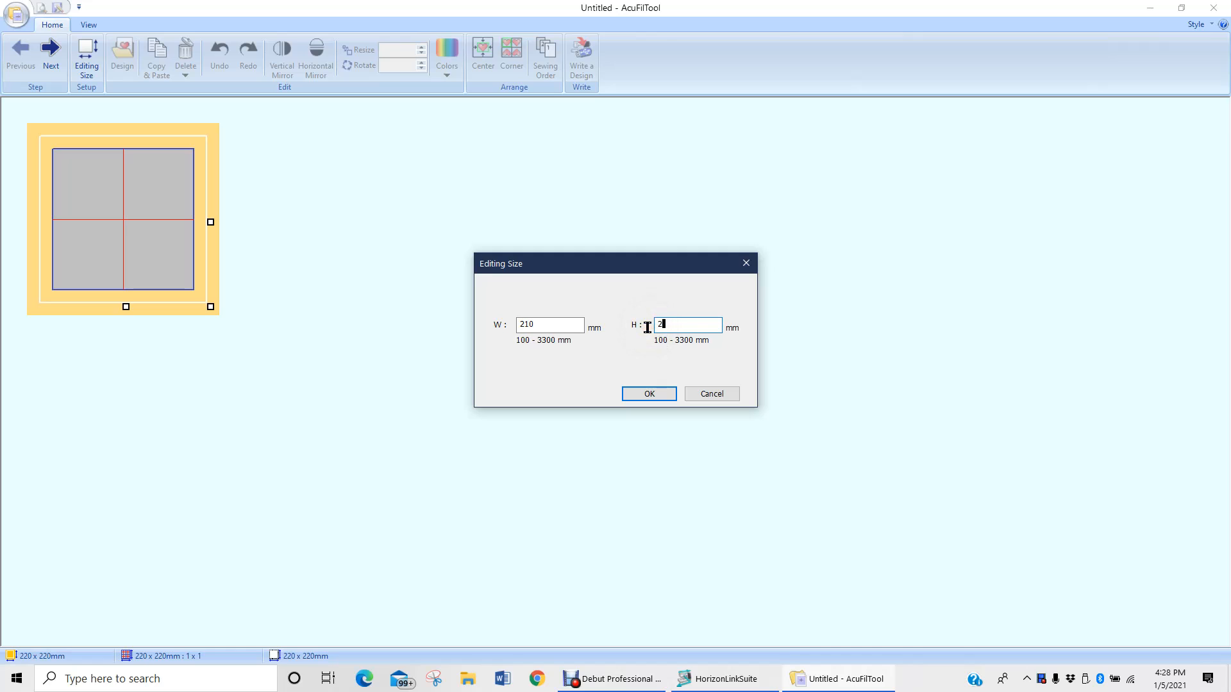
{"action": "left_click", "coordinate": [650, 395]}
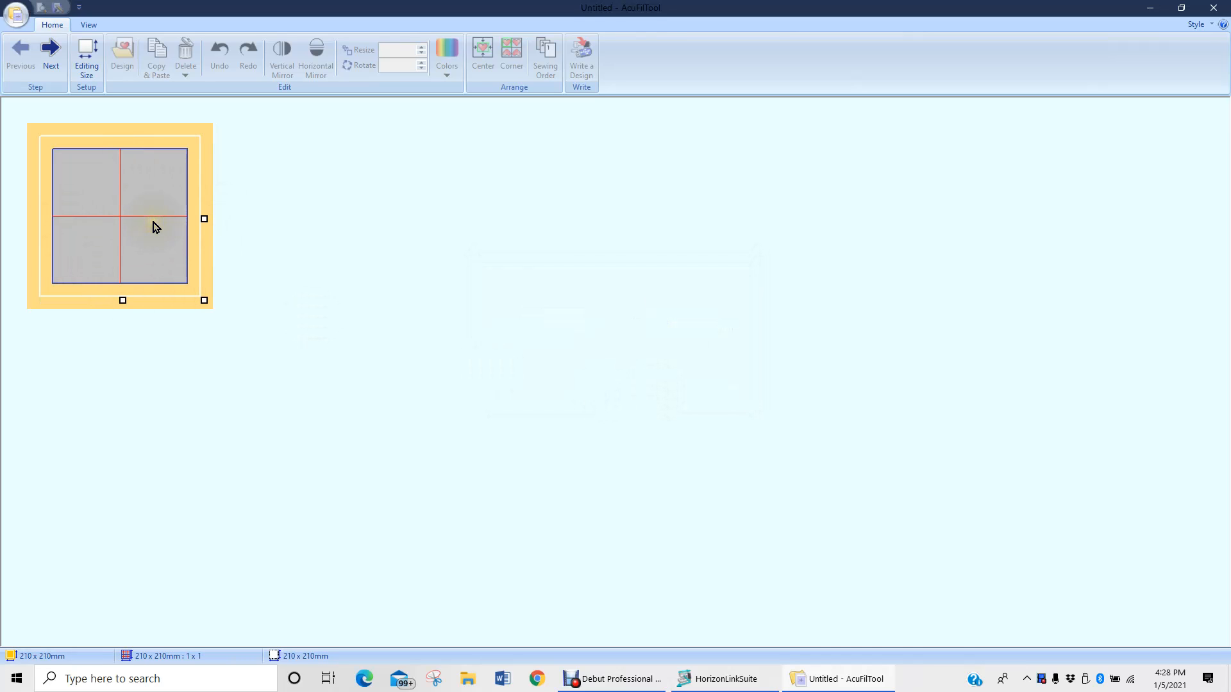
{"action": "left_click", "coordinate": [51, 51]}
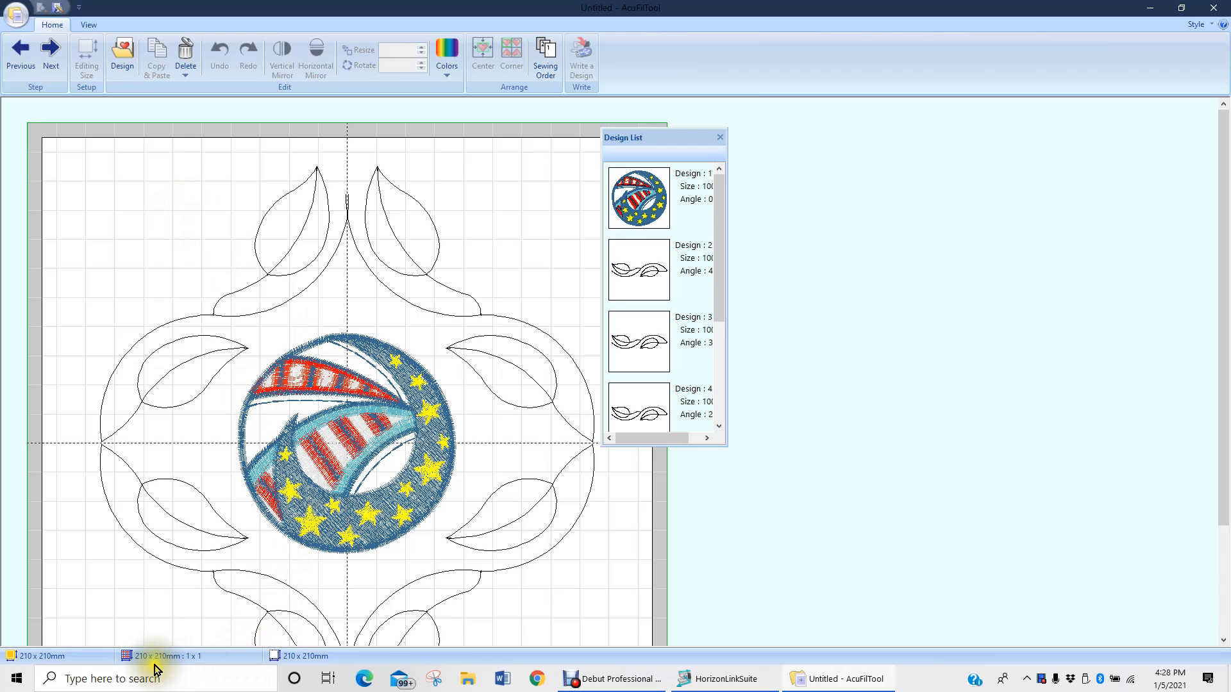
{"action": "left_click", "coordinate": [19, 16]}
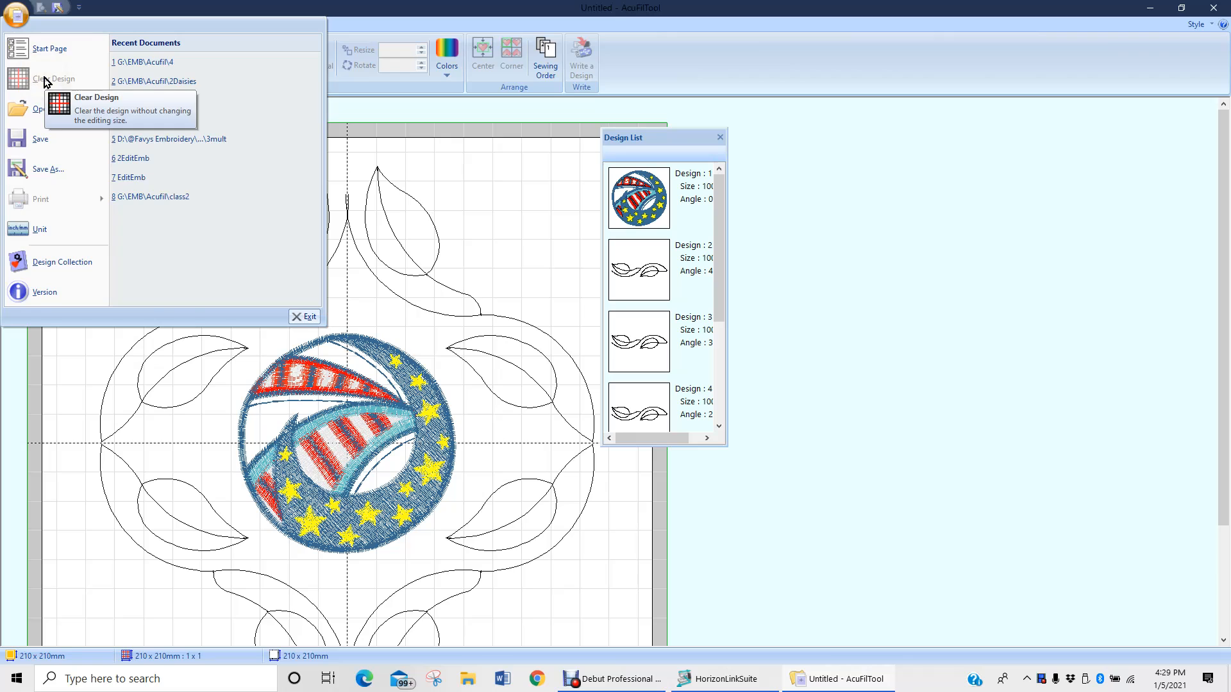
{"action": "left_click", "coordinate": [505, 206]}
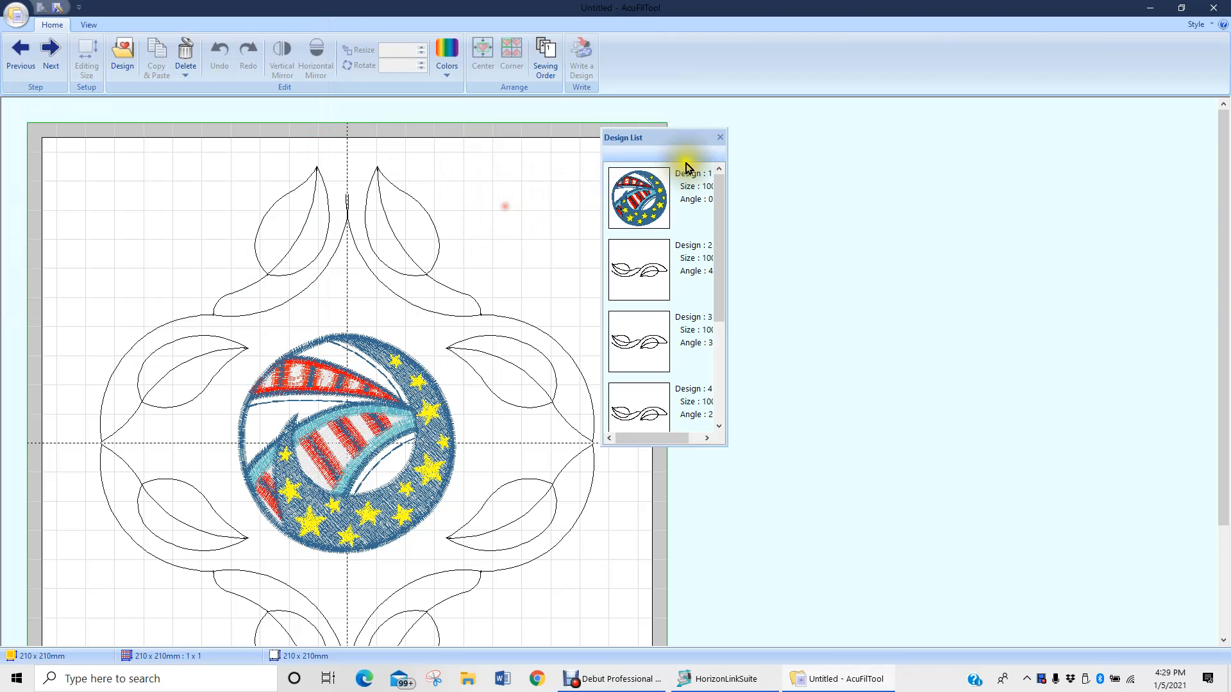
Step: Advance the layout to the final writing stage, and clear the whole design without saving the changes to Untitled
{"action": "left_click", "coordinate": [53, 52]}
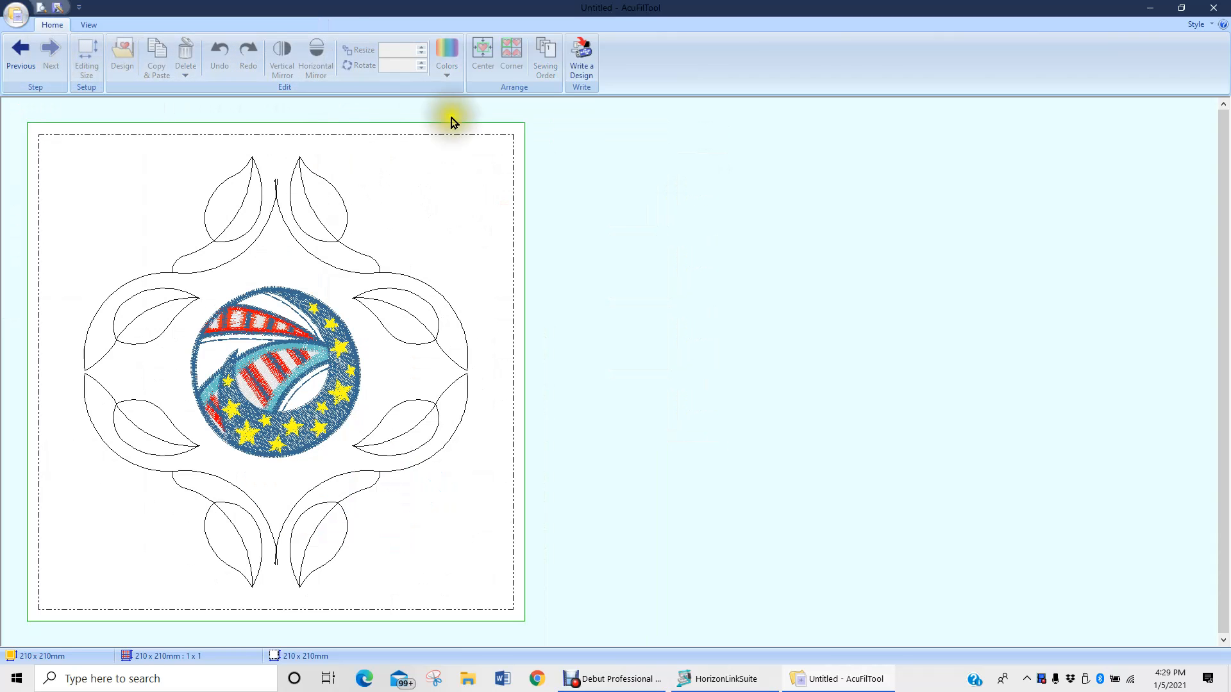
{"action": "left_click", "coordinate": [10, 19]}
{"action": "left_click", "coordinate": [49, 80]}
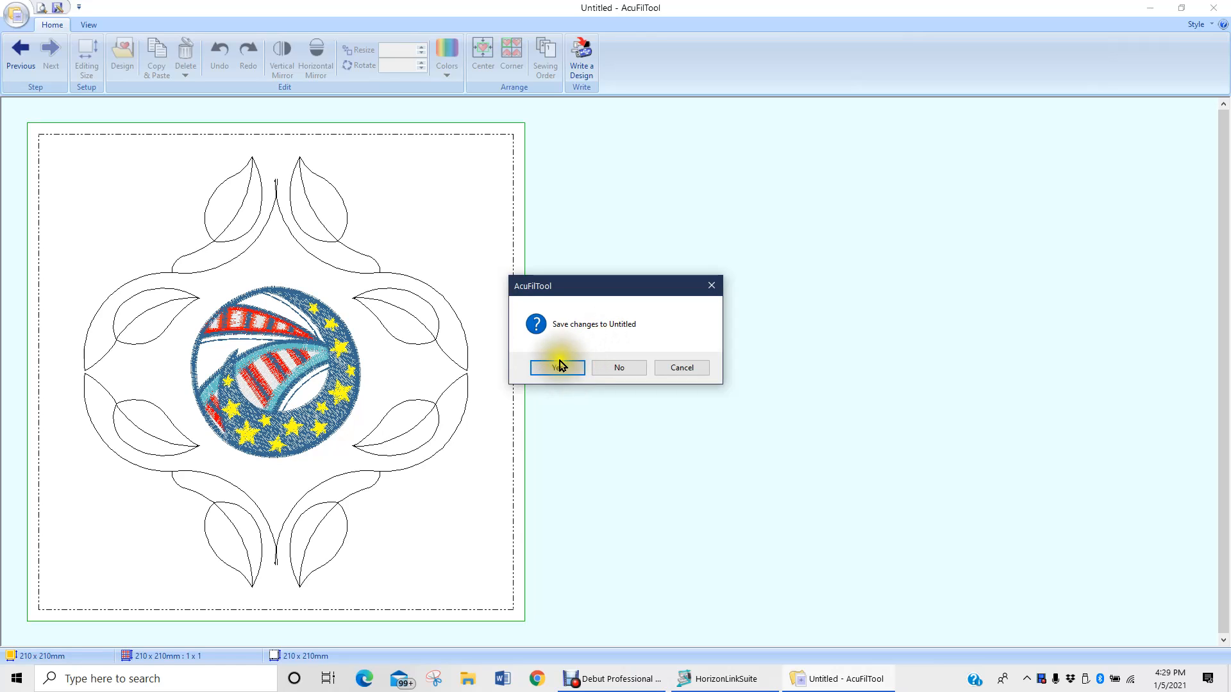
{"action": "left_click", "coordinate": [618, 370]}
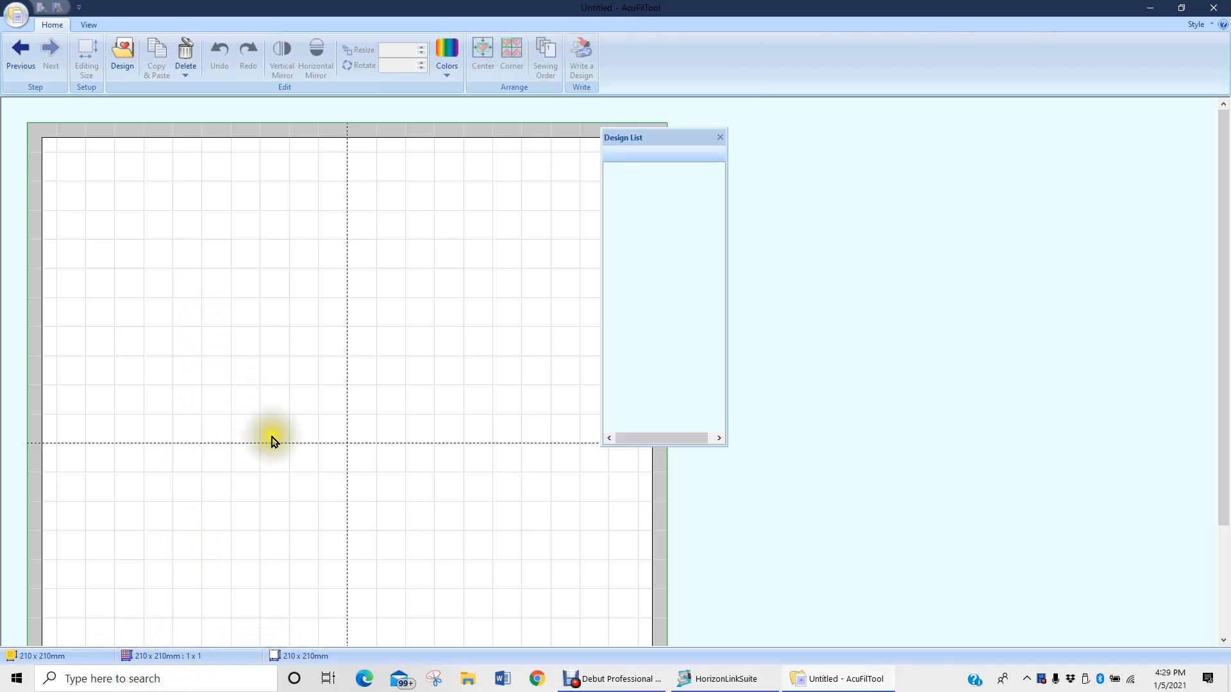
Step: Return to the start page and start a new Edit Designs project
{"action": "scroll", "coordinate": [272, 442], "scroll_direction": "down", "scroll_amount": 1}
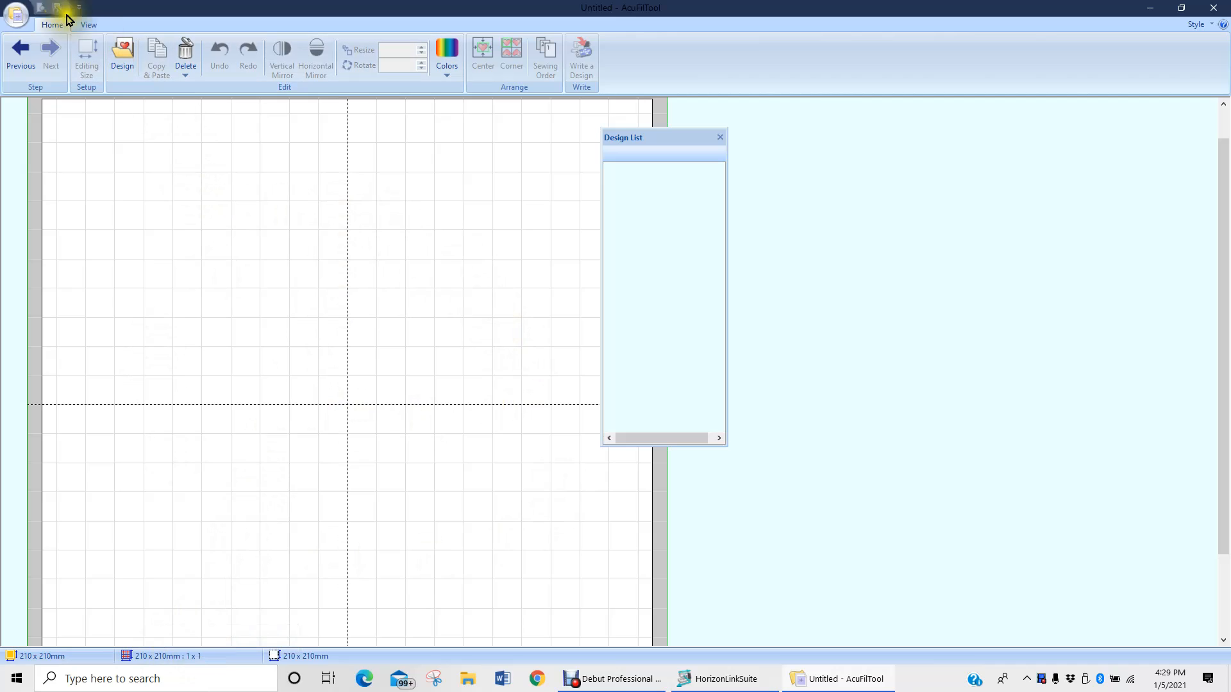
{"action": "left_click", "coordinate": [16, 16]}
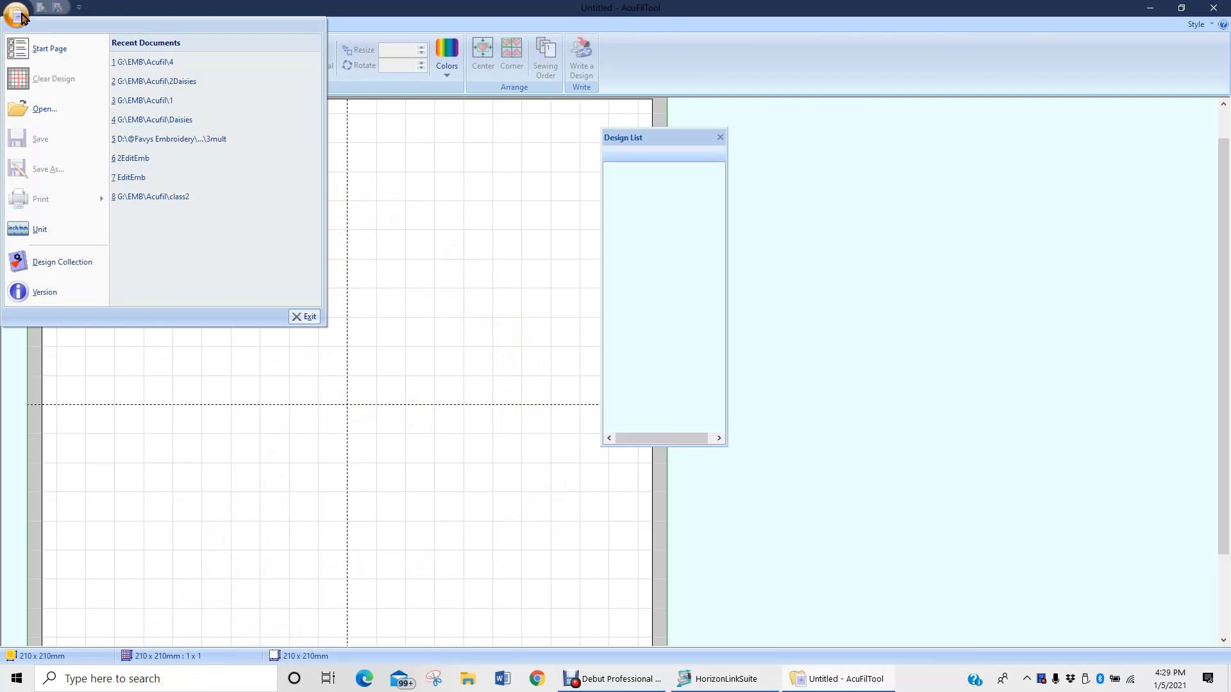
{"action": "left_click", "coordinate": [61, 50]}
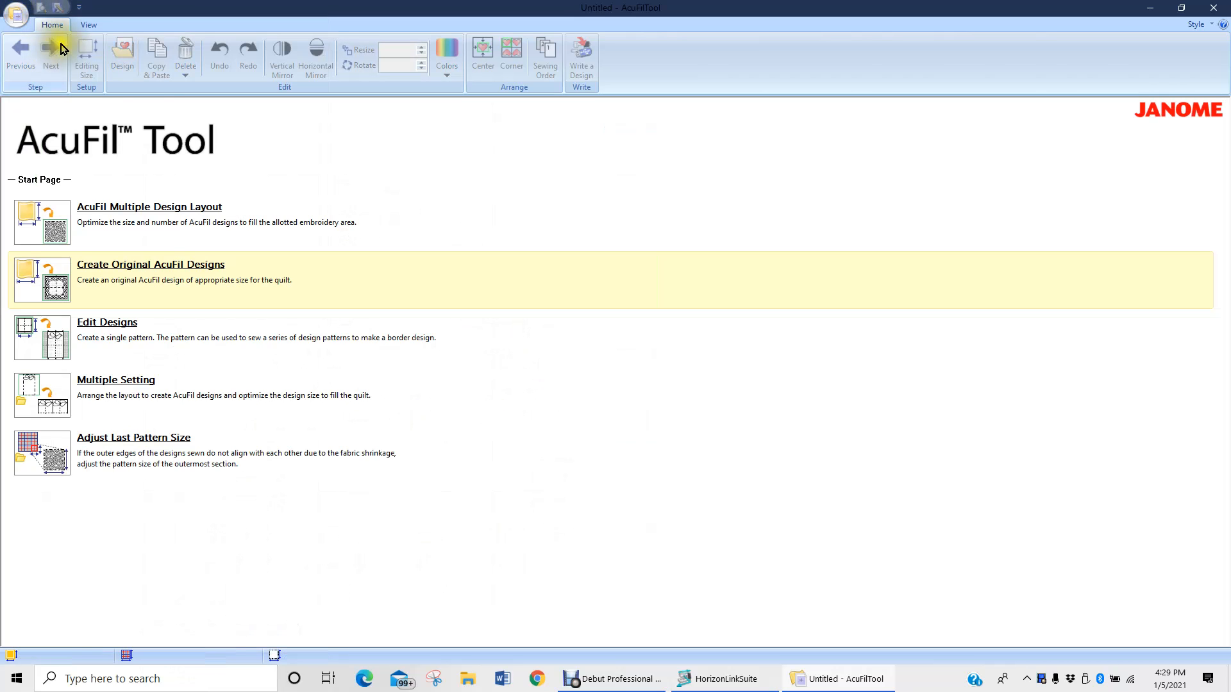
{"action": "left_click", "coordinate": [113, 328]}
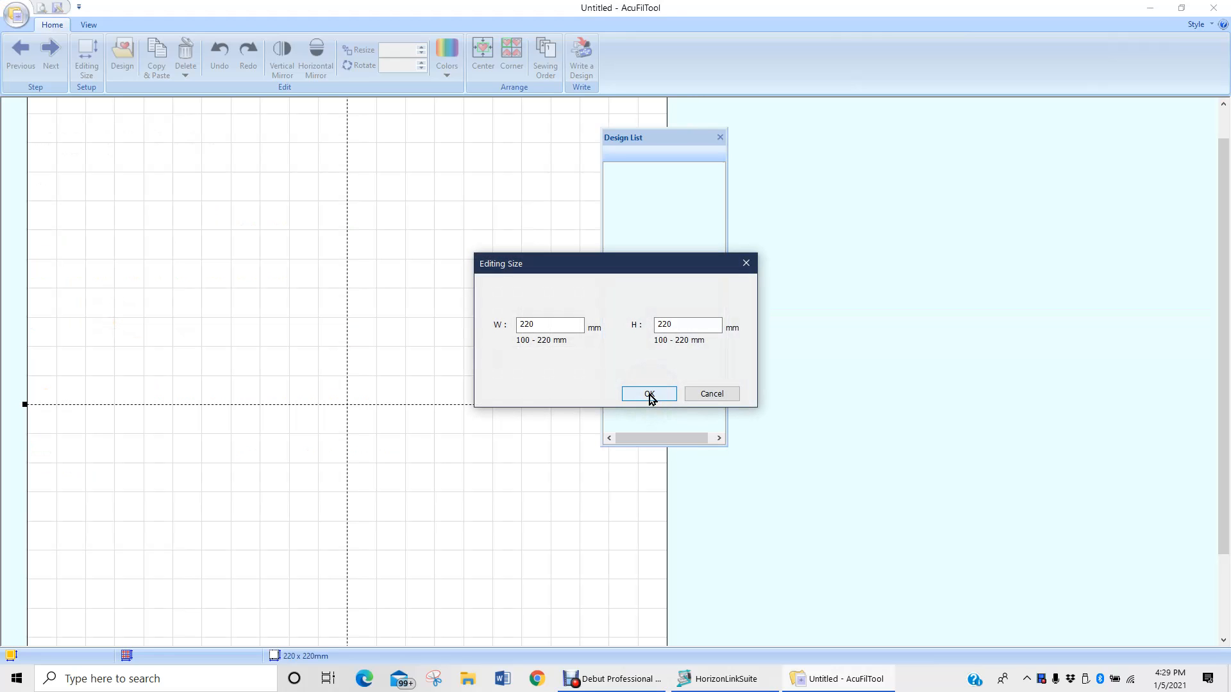